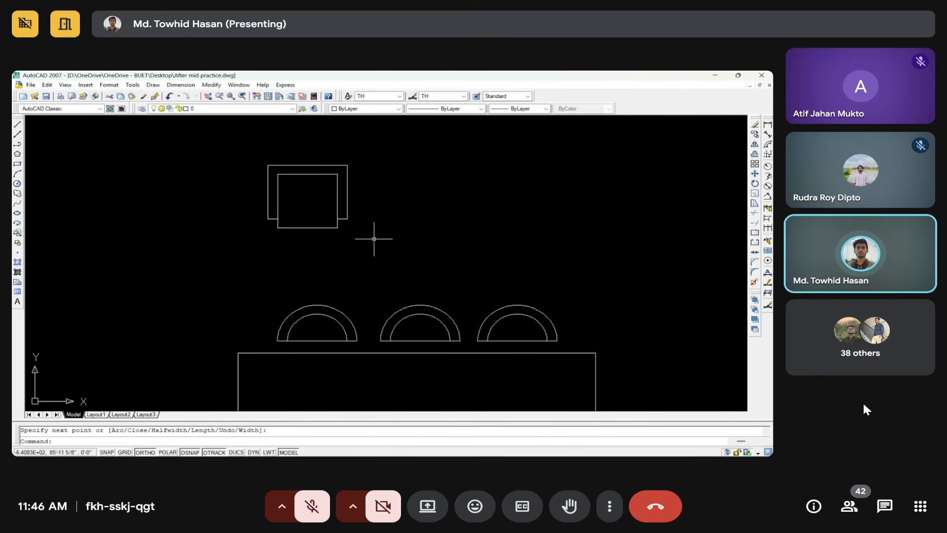
{"action": "key", "text": "alt+Tab"}
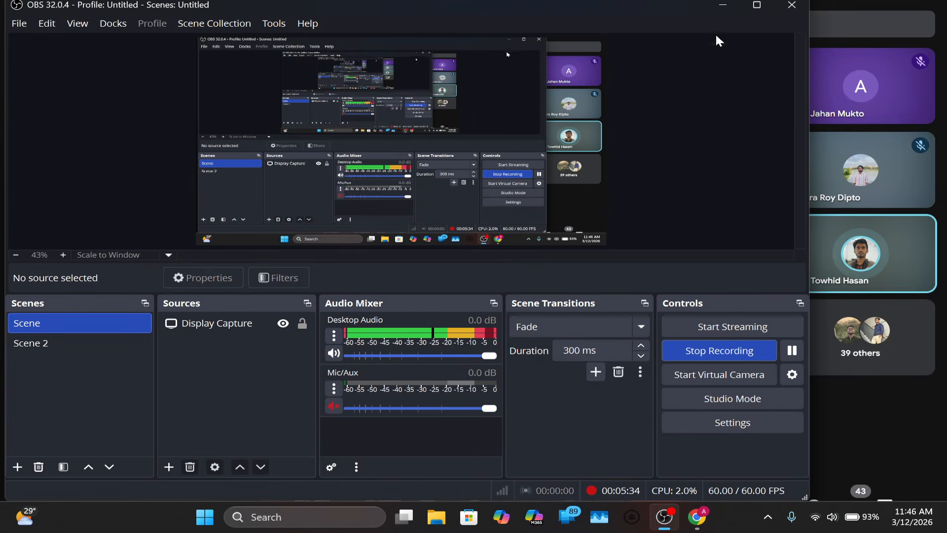
{"action": "left_click", "coordinate": [734, 5]}
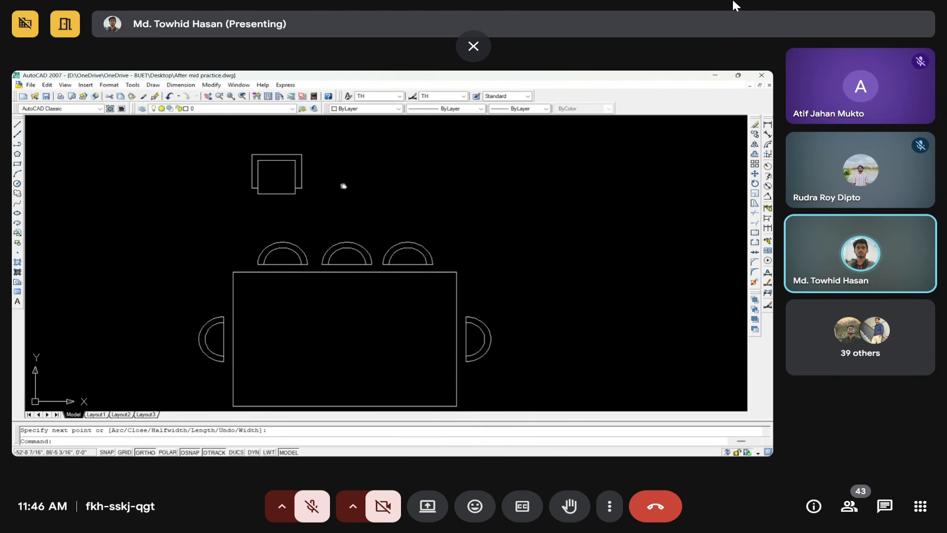
{"action": "key", "text": "alt+Tab"}
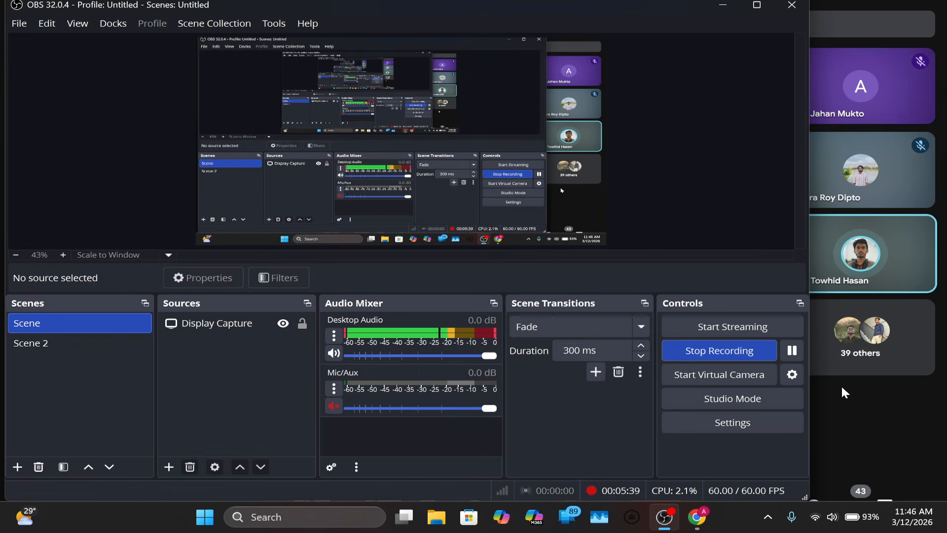
{"action": "left_click", "coordinate": [724, 5]}
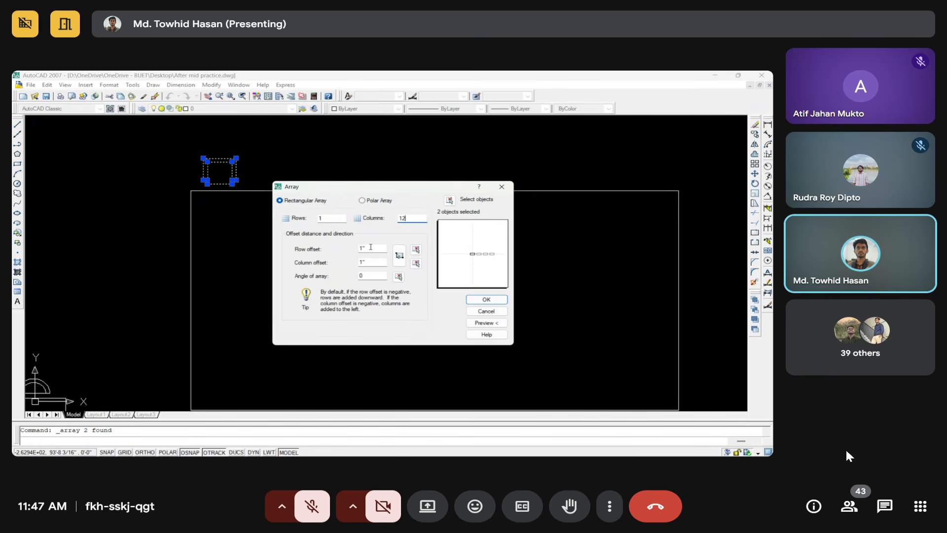
Set the rectangular array of the selected chair above the large table to 1 row and 12 columns
{"action": "key", "text": "Tab"}
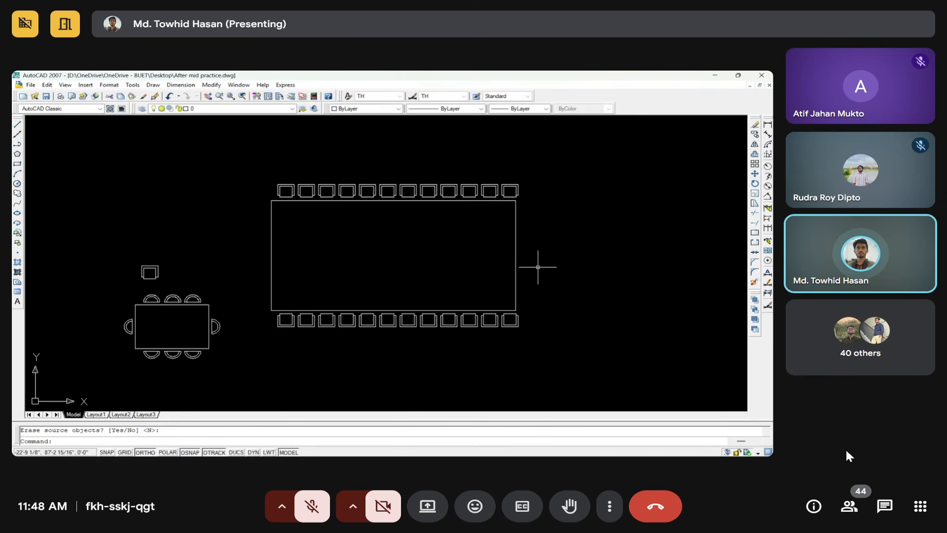
Start a rectangle in the empty area to the left of the small dining table, placing its first corner
{"action": "scroll", "coordinate": [295, 200], "scroll_direction": "up", "scroll_amount": 4}
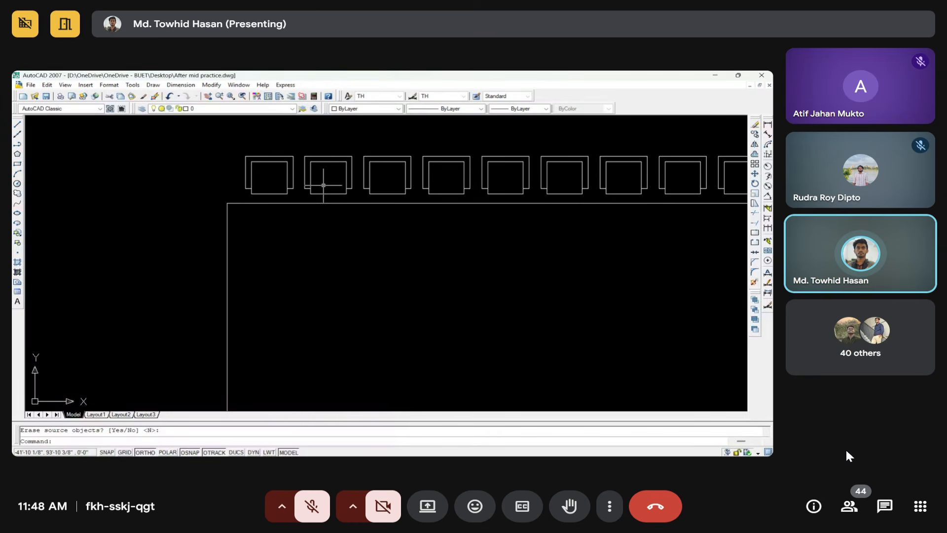
{"action": "scroll", "coordinate": [493, 179], "scroll_direction": "down", "scroll_amount": 3}
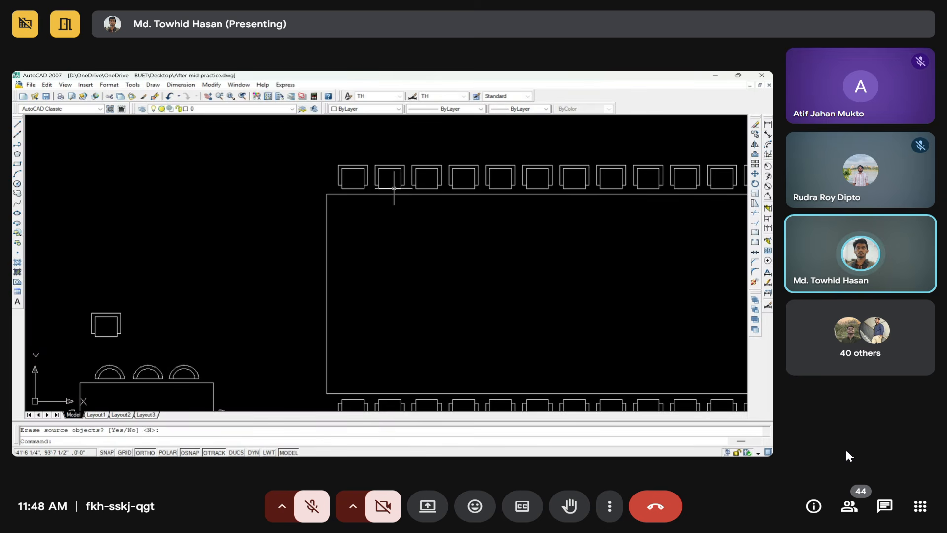
{"action": "scroll", "coordinate": [377, 185], "scroll_direction": "up", "scroll_amount": 3}
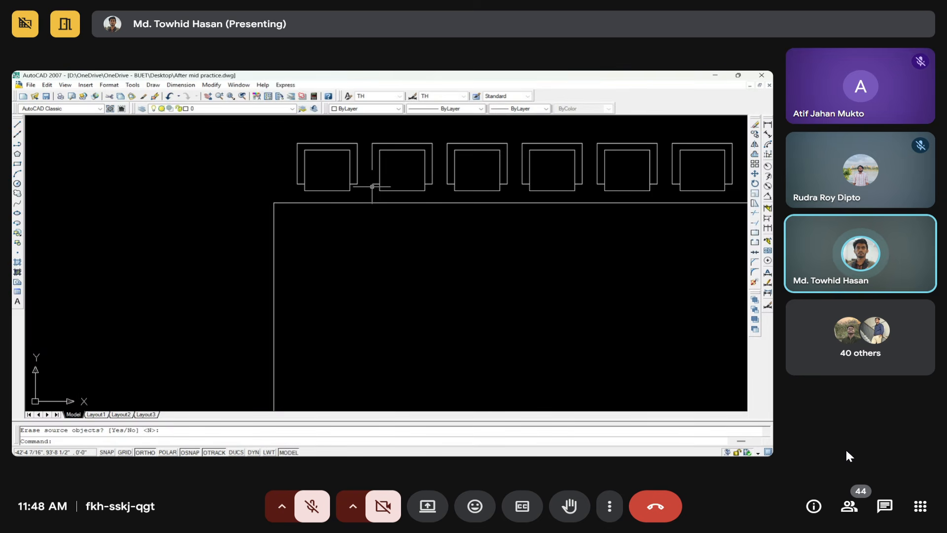
{"action": "scroll", "coordinate": [390, 177], "scroll_direction": "down", "scroll_amount": 6}
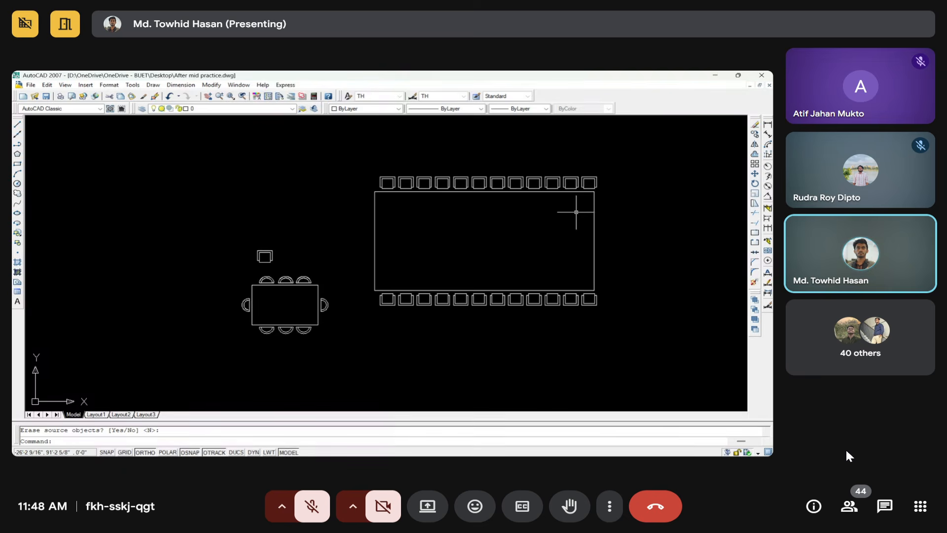
{"action": "scroll", "coordinate": [478, 246], "scroll_direction": "down", "scroll_amount": 2}
{"action": "scroll", "coordinate": [372, 247], "scroll_direction": "up", "scroll_amount": 4}
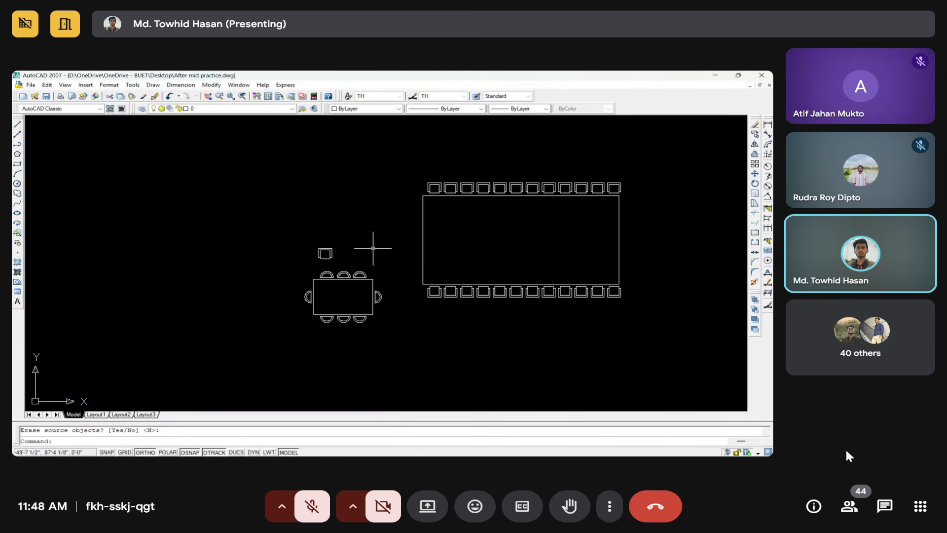
{"action": "middle_click_drag", "start_coordinate": [332, 244], "coordinate": [335, 246]}
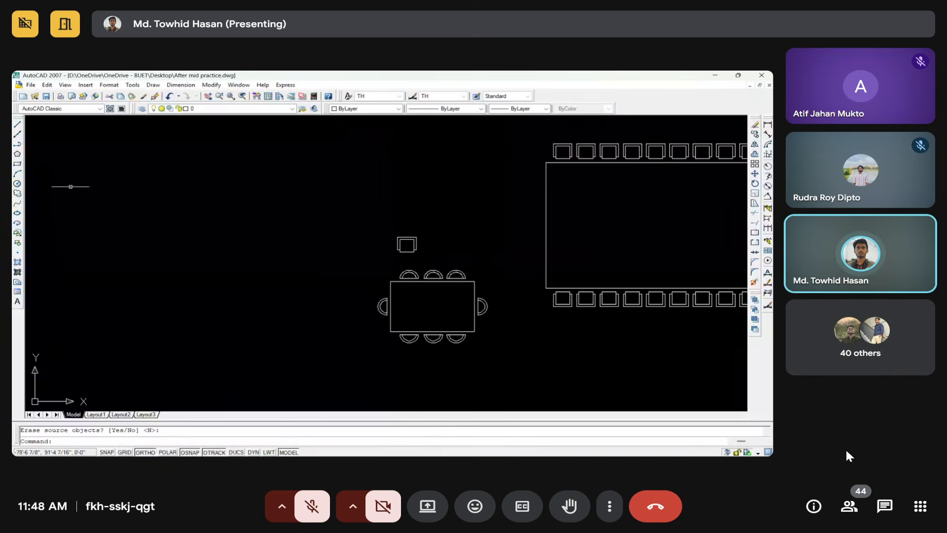
{"action": "left_click", "coordinate": [17, 163]}
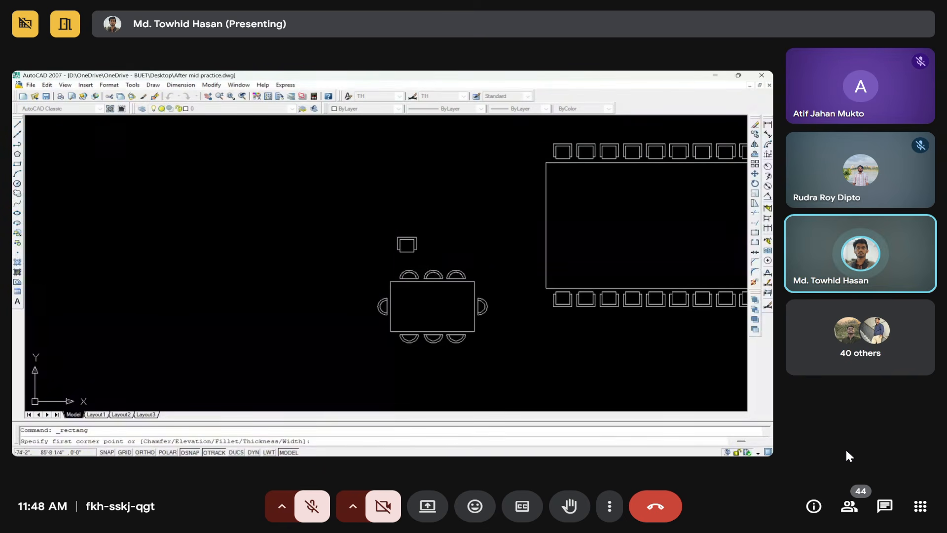
{"action": "left_click", "coordinate": [132, 262]}
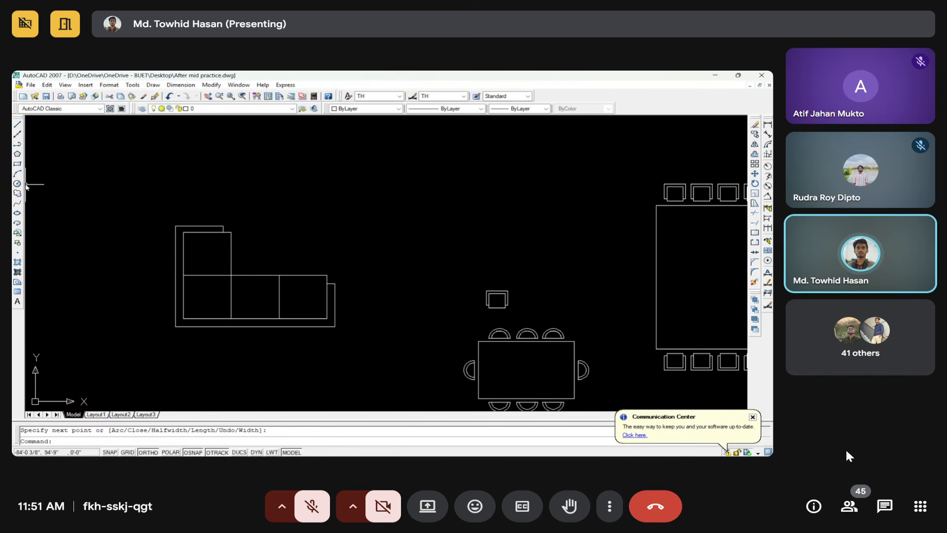
Start another rectangle with its first corner in the open inner corner of the L-shaped sofa
{"action": "left_click", "coordinate": [17, 163]}
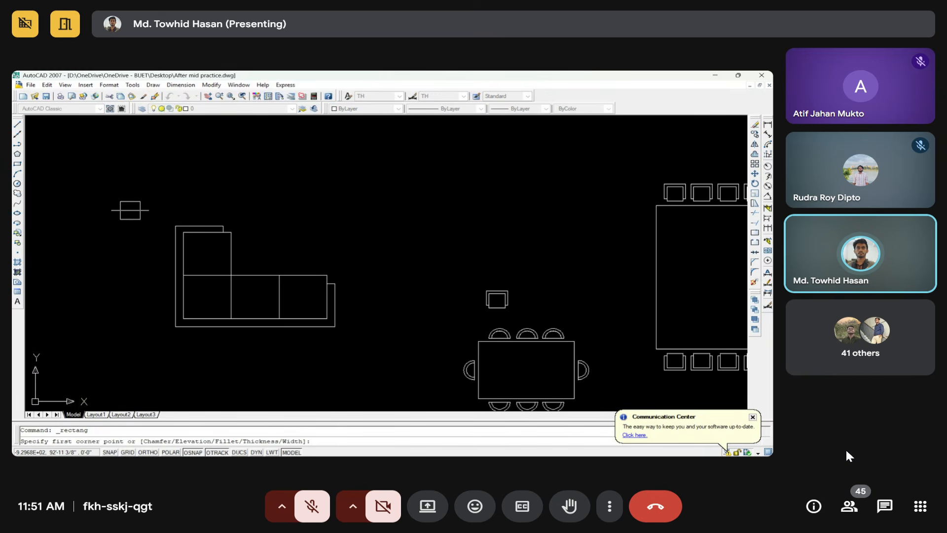
{"action": "left_click", "coordinate": [258, 234]}
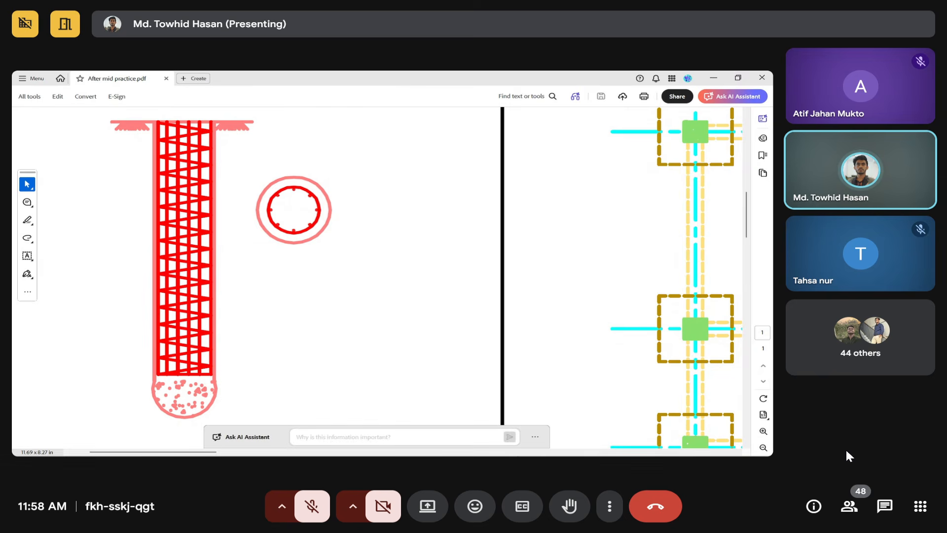
Set a rectangular array of 25 rows and 1 column for the pile reinforcement and start picking its row offset in the drawing
{"action": "mouse_move", "coordinate": [510, 447]}
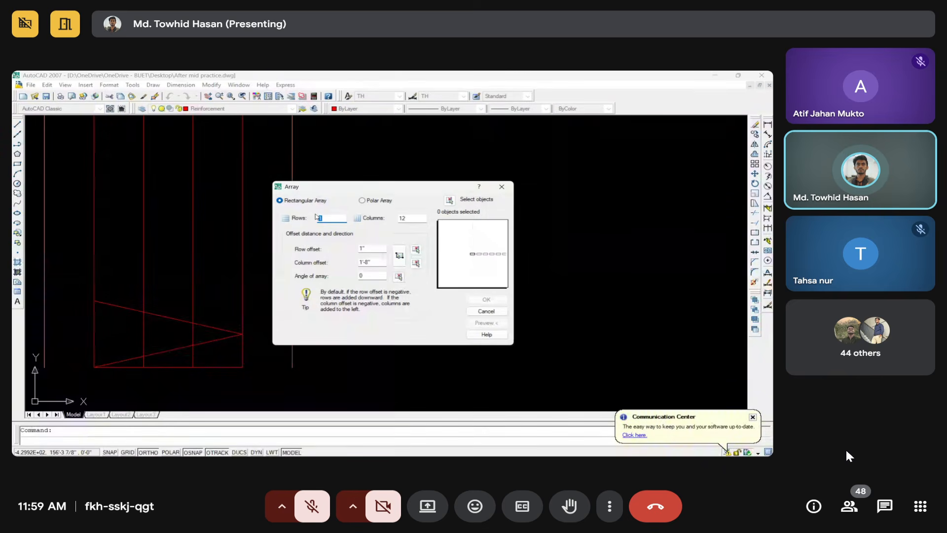
{"action": "type", "text": "25"}
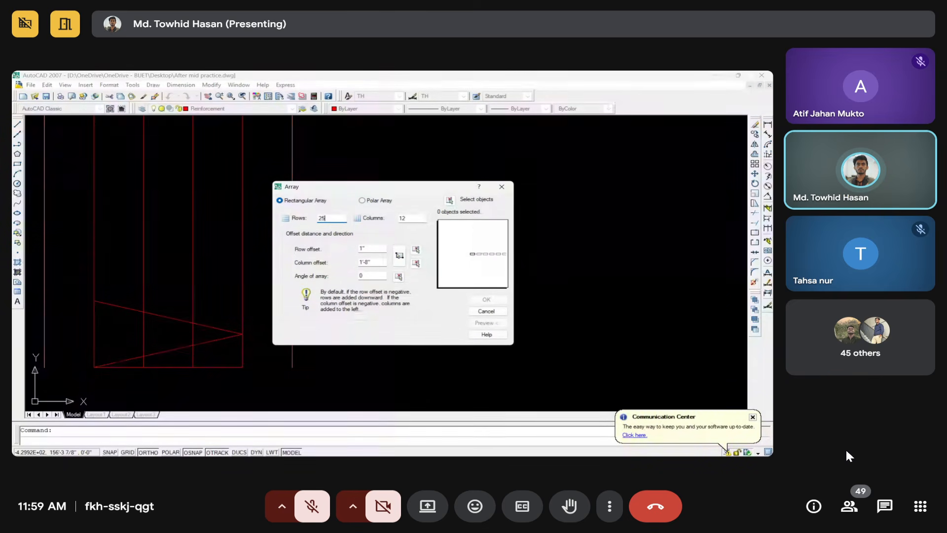
{"action": "left_click", "coordinate": [408, 214]}
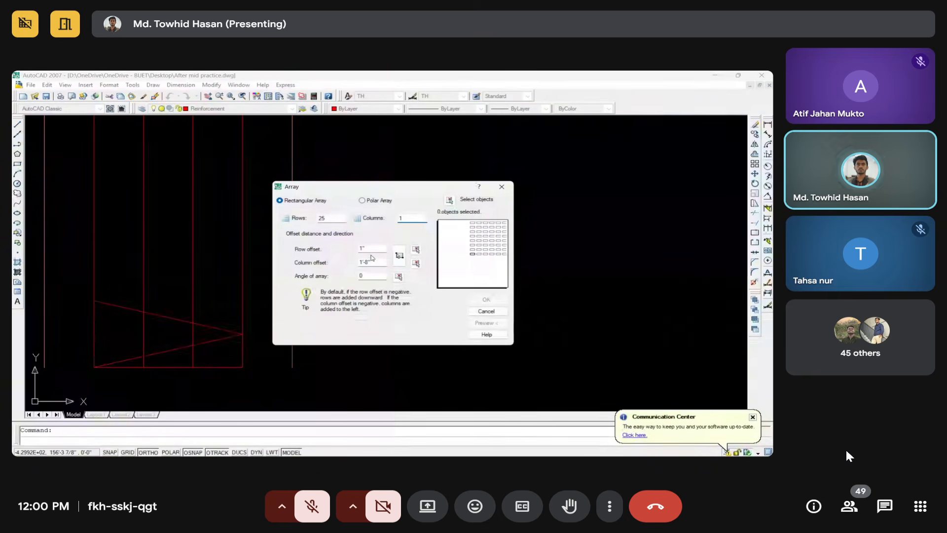
{"action": "left_click", "coordinate": [415, 250]}
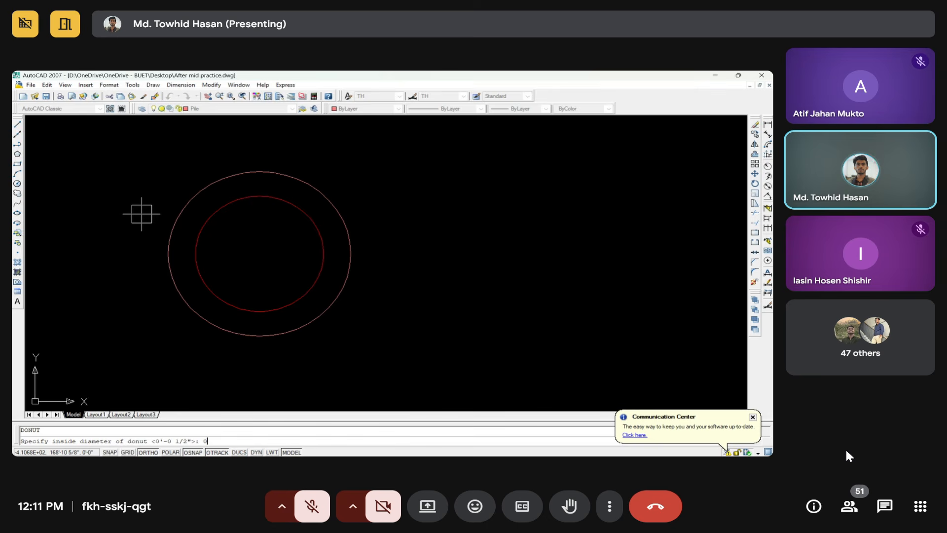
Place a solid donut with inside diameter 0 and outside diameter 1 on the uppermost point of the inner red circle
{"action": "key", "text": "Return"}
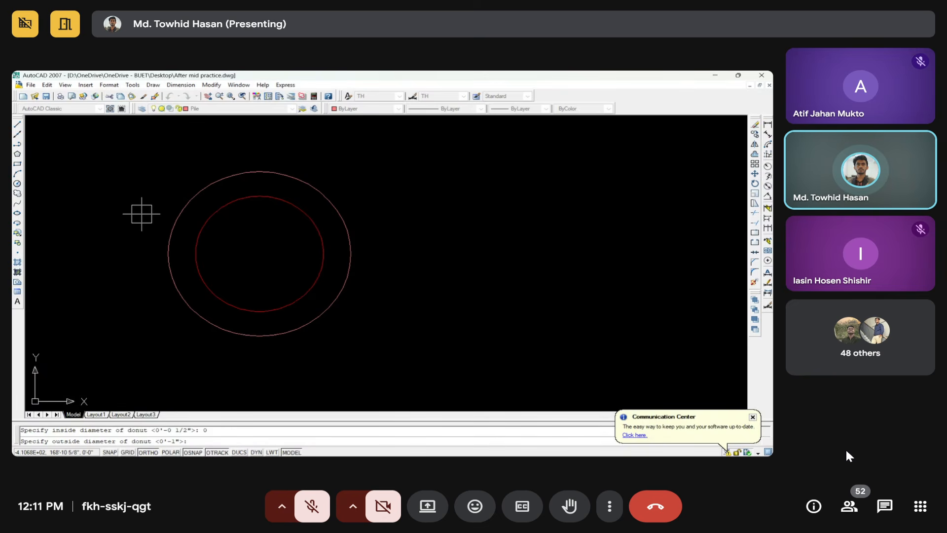
{"action": "type", "text": "1"}
{"action": "key", "text": "Return"}
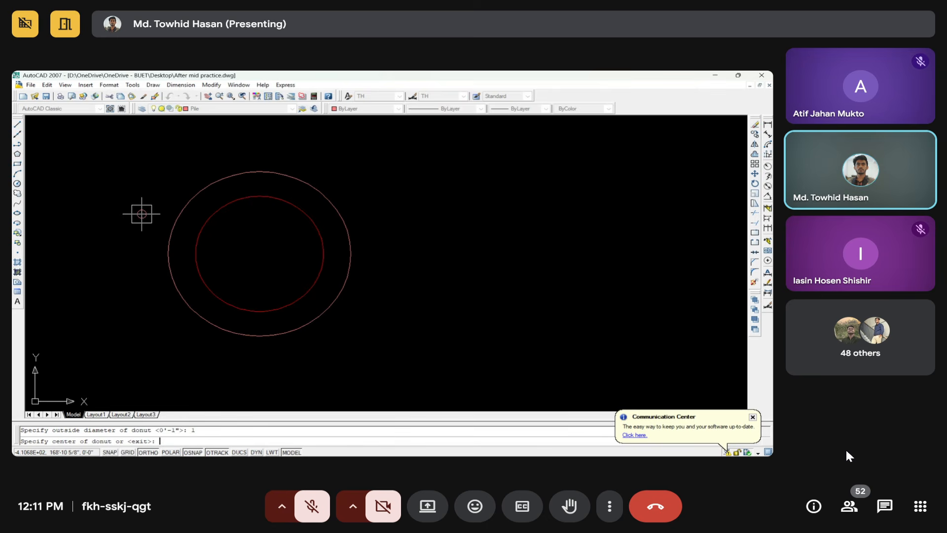
{"action": "scroll", "coordinate": [256, 217], "scroll_direction": "up", "scroll_amount": 3}
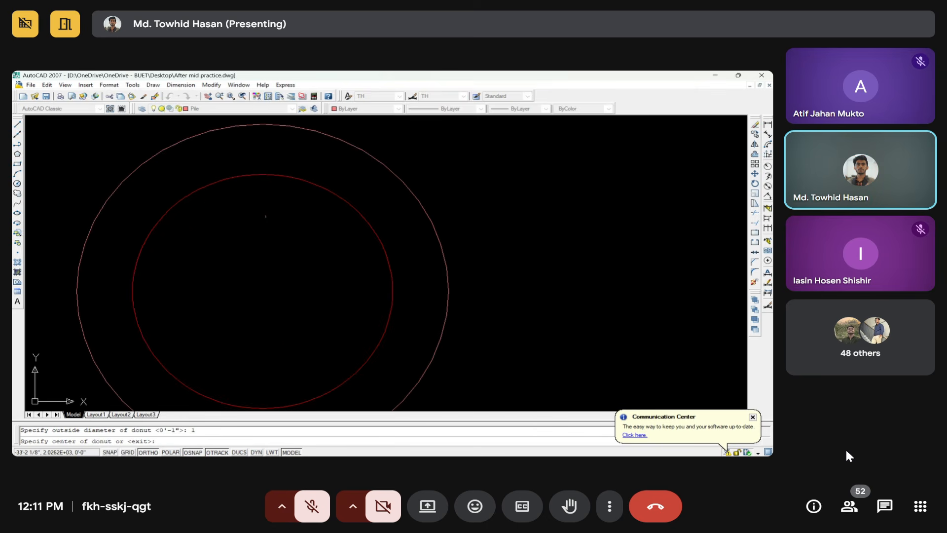
{"action": "left_click", "coordinate": [263, 173]}
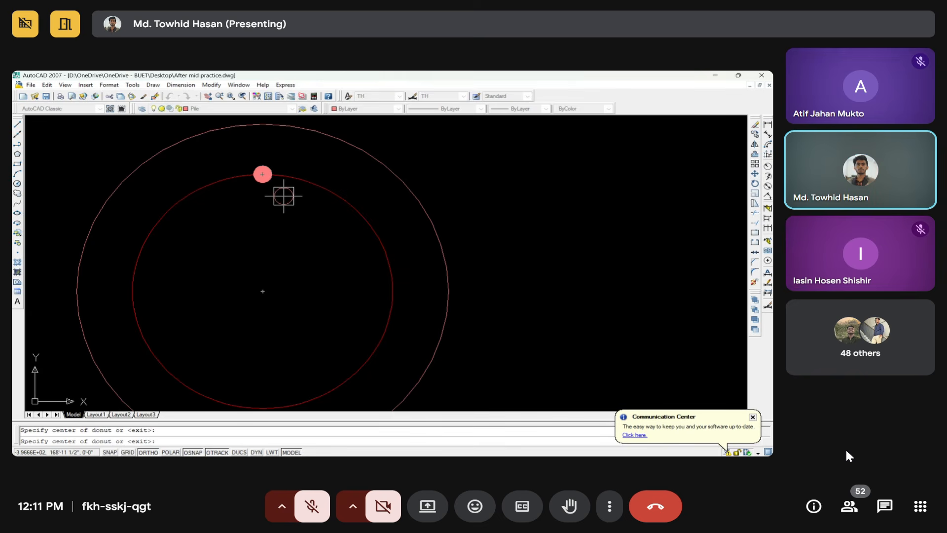
{"action": "key", "text": "Return"}
Move the donut from its centre straight down to the inner side of the red circle
{"action": "left_click", "coordinate": [261, 176]}
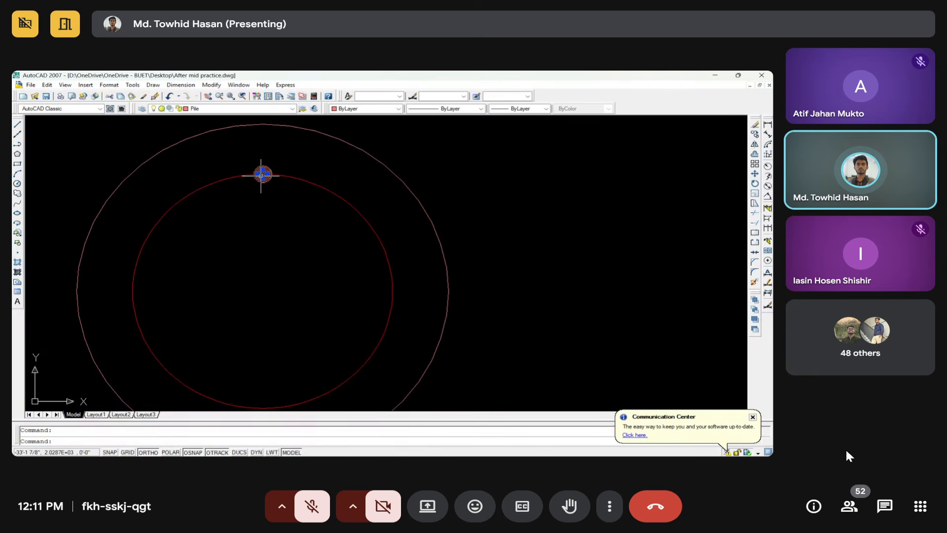
{"action": "left_click", "coordinate": [754, 174]}
{"action": "scroll", "coordinate": [271, 177], "scroll_direction": "up", "scroll_amount": 5}
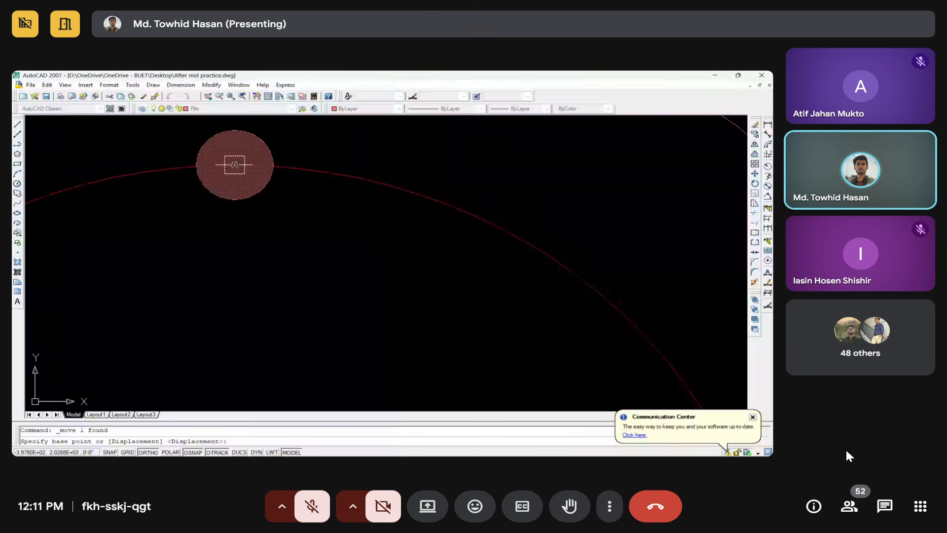
{"action": "left_click", "coordinate": [234, 165]}
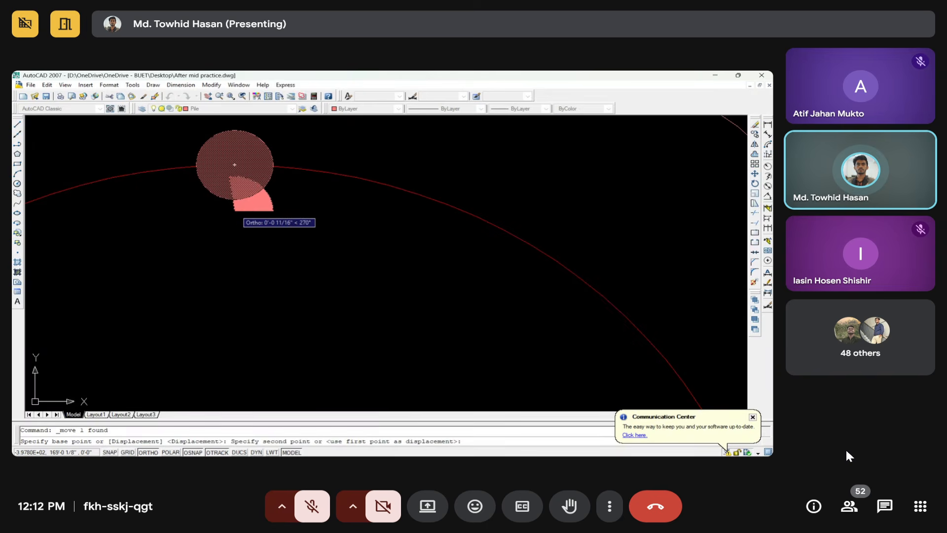
{"action": "scroll", "coordinate": [235, 211], "scroll_direction": "up", "scroll_amount": 3}
{"action": "left_click", "coordinate": [236, 203]}
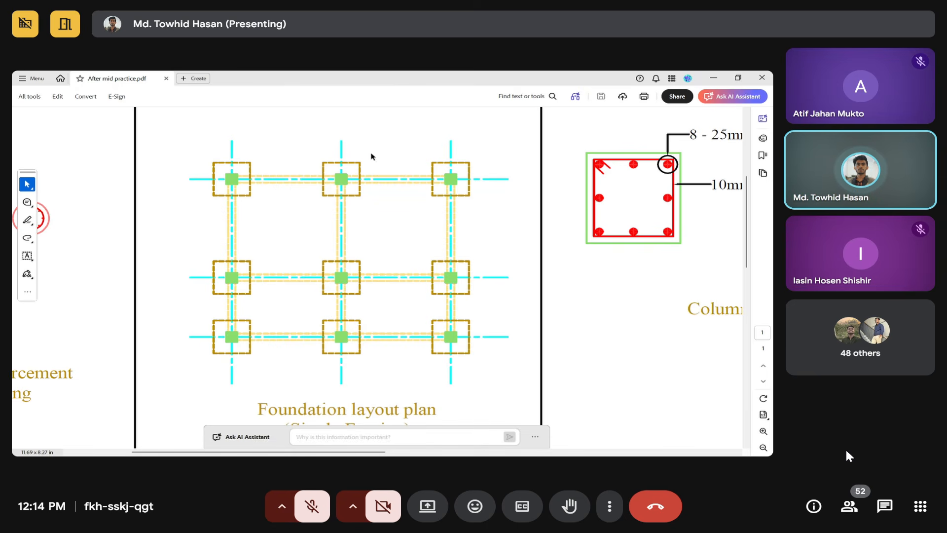
{"action": "key", "text": "alt+Tab"}
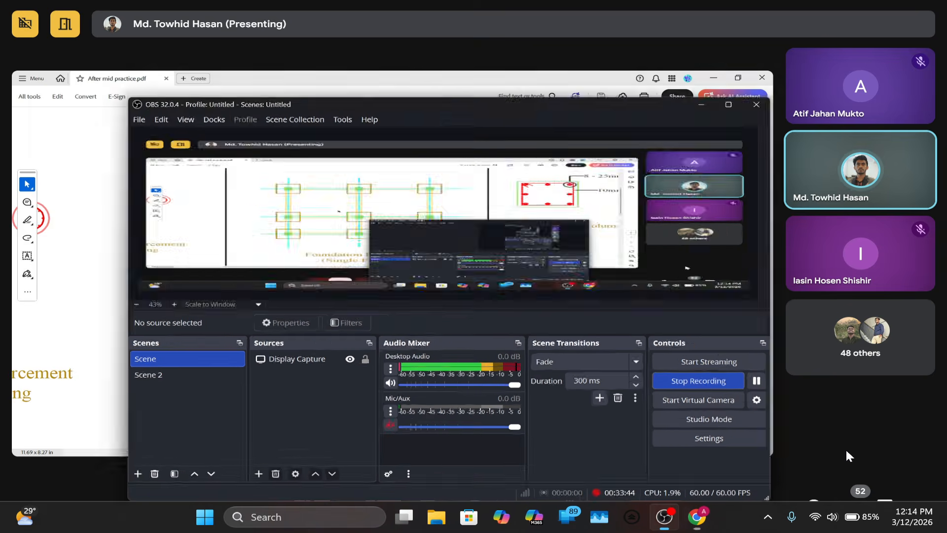
{"action": "key", "text": "alt+Tab"}
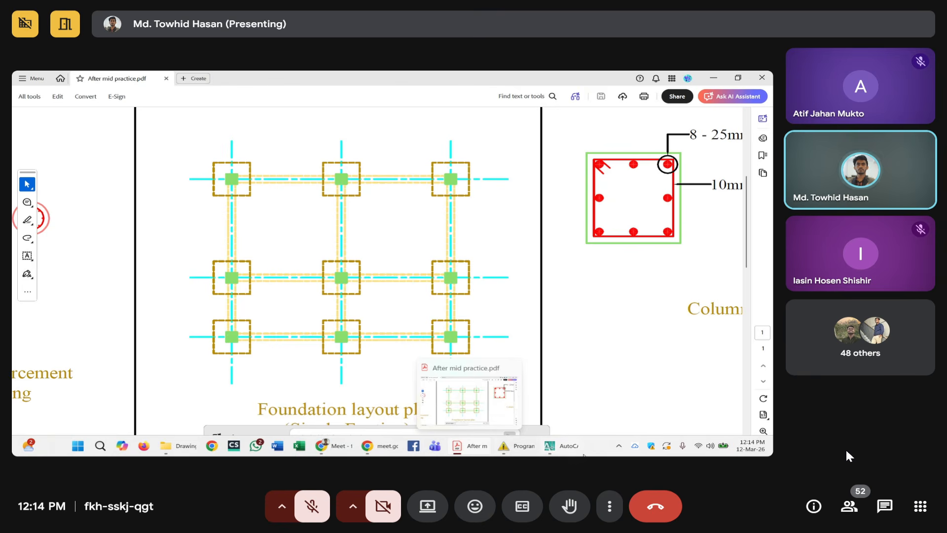
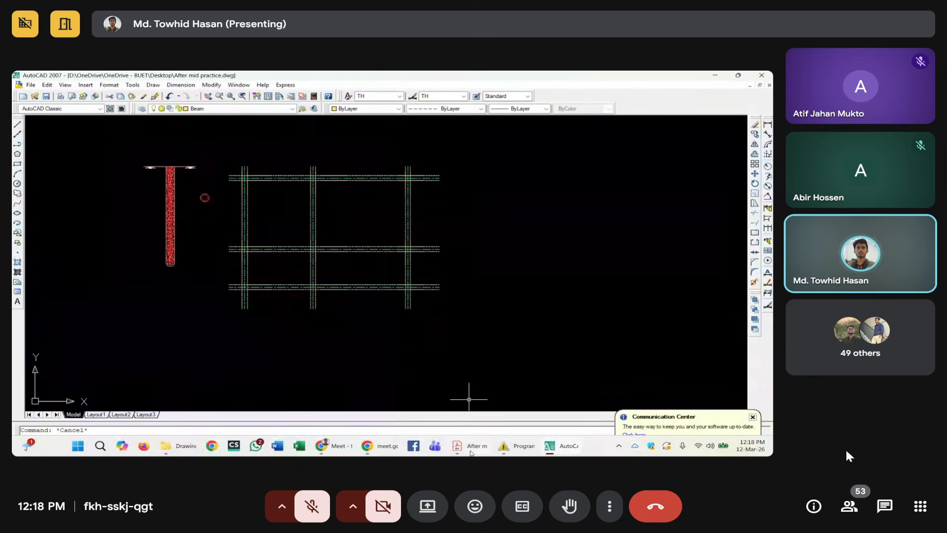
{"action": "left_click", "coordinate": [610, 508]}
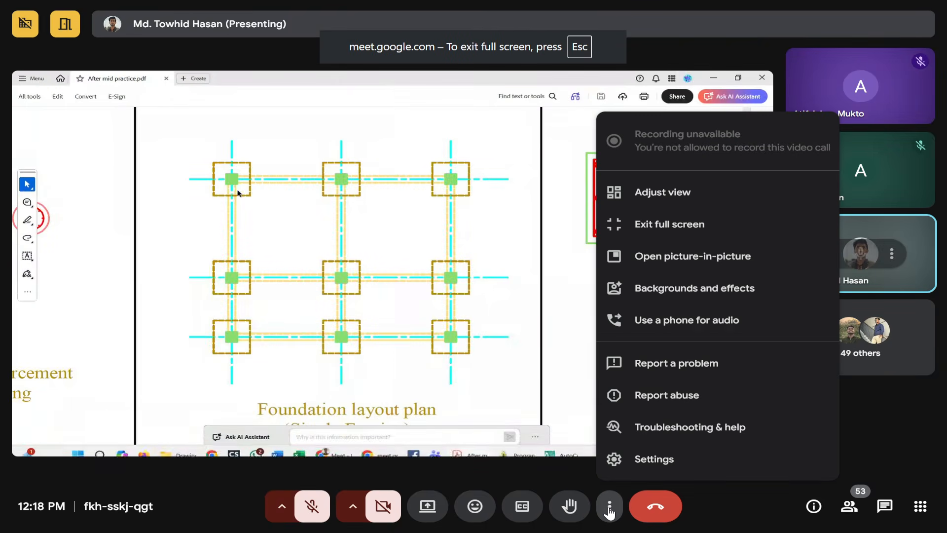
{"action": "left_click", "coordinate": [610, 508]}
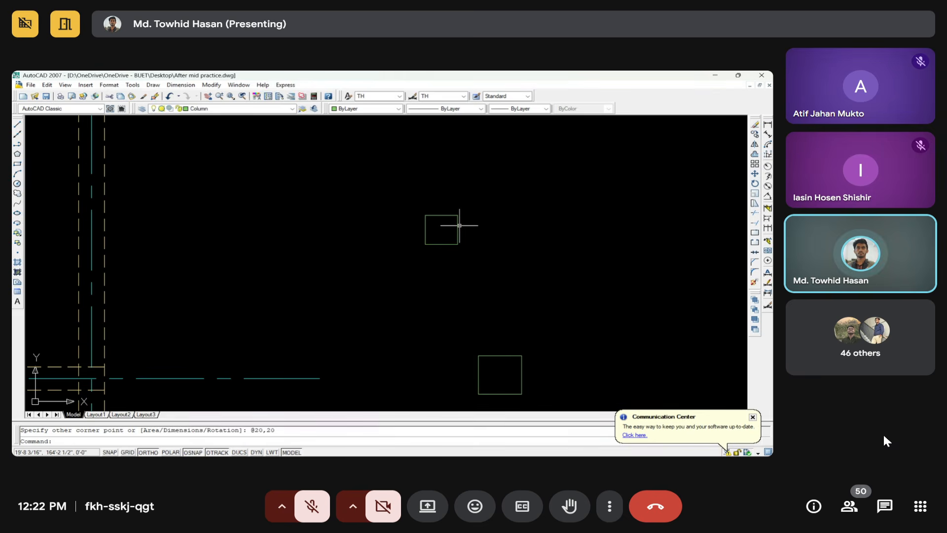
Try to offset the smaller standalone column square outward by 4'
{"action": "scroll", "coordinate": [459, 226], "scroll_direction": "down", "scroll_amount": 2}
{"action": "scroll", "coordinate": [462, 230], "scroll_direction": "up", "scroll_amount": 3}
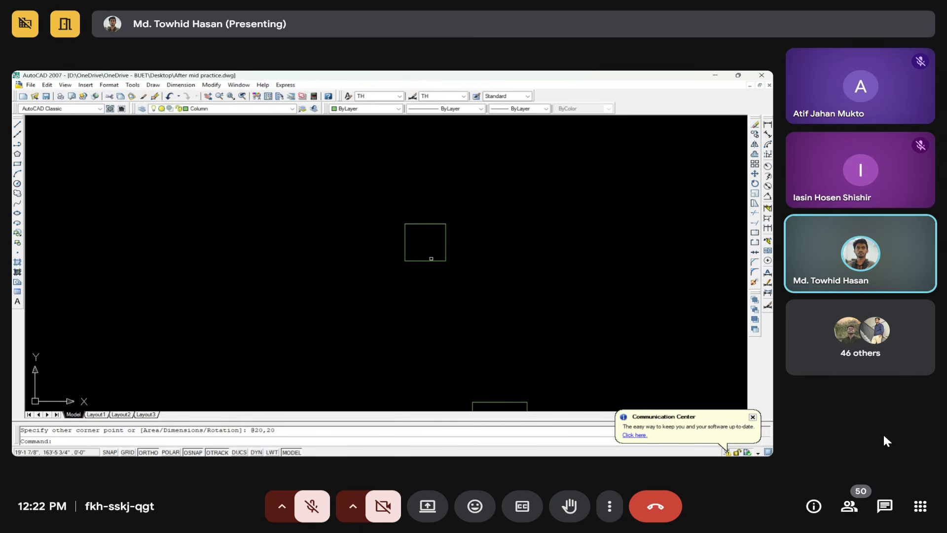
{"action": "scroll", "coordinate": [440, 220], "scroll_direction": "down", "scroll_amount": 3}
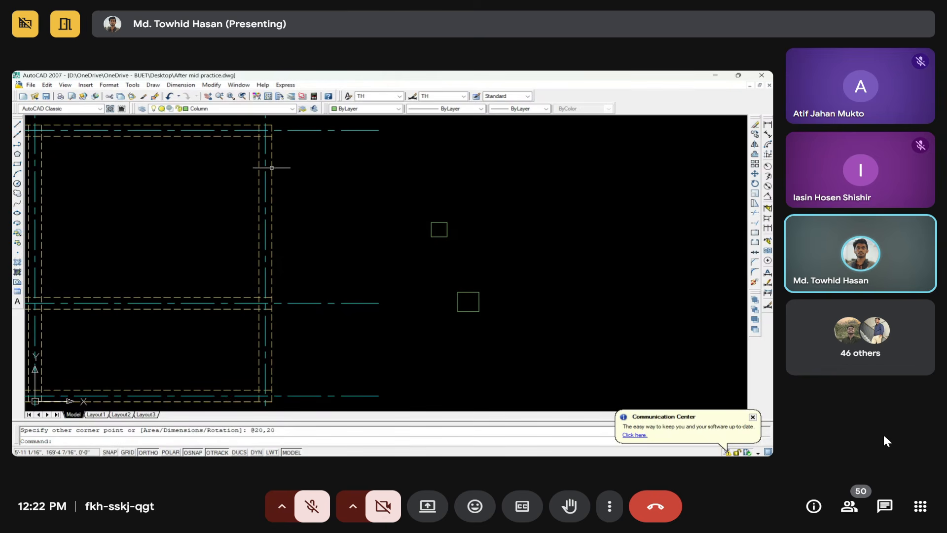
{"action": "left_click", "coordinate": [755, 154]}
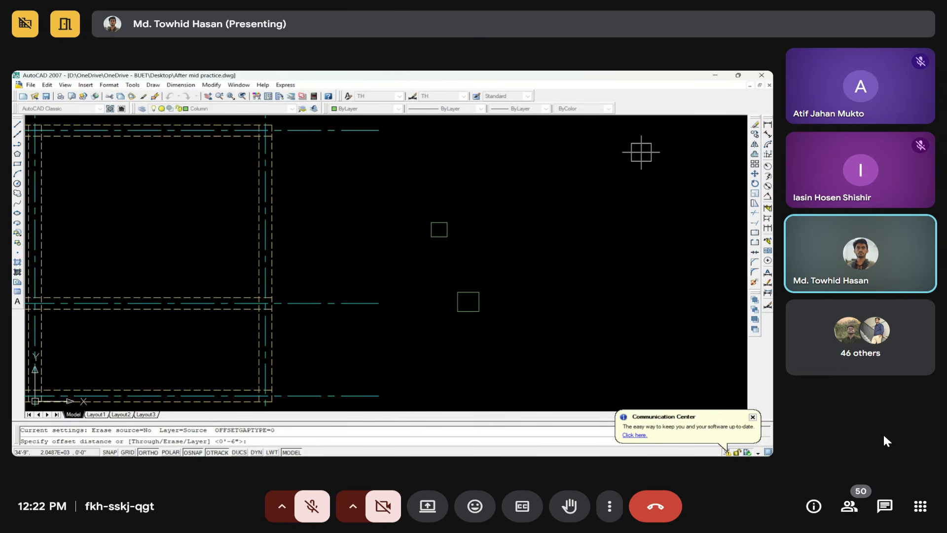
{"action": "key", "text": "Return"}
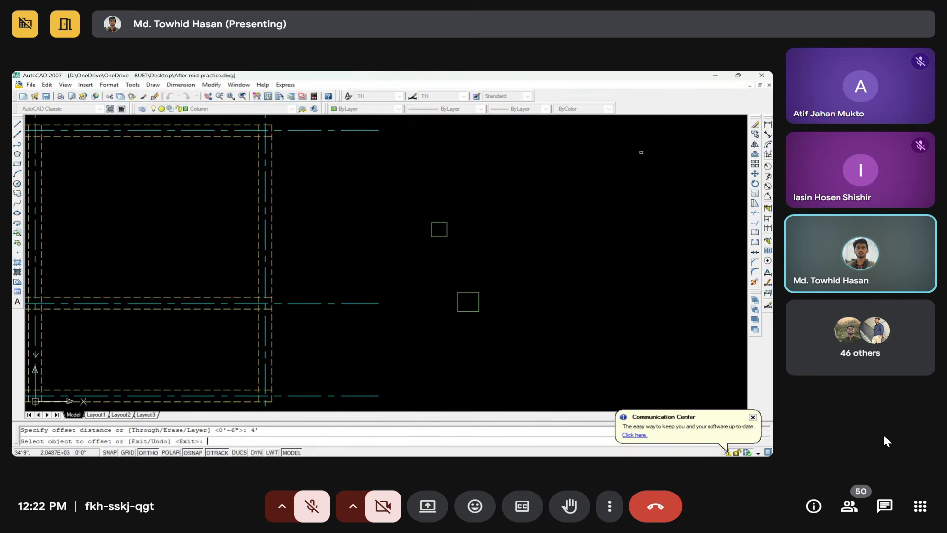
{"action": "scroll", "coordinate": [480, 222], "scroll_direction": "up", "scroll_amount": 2}
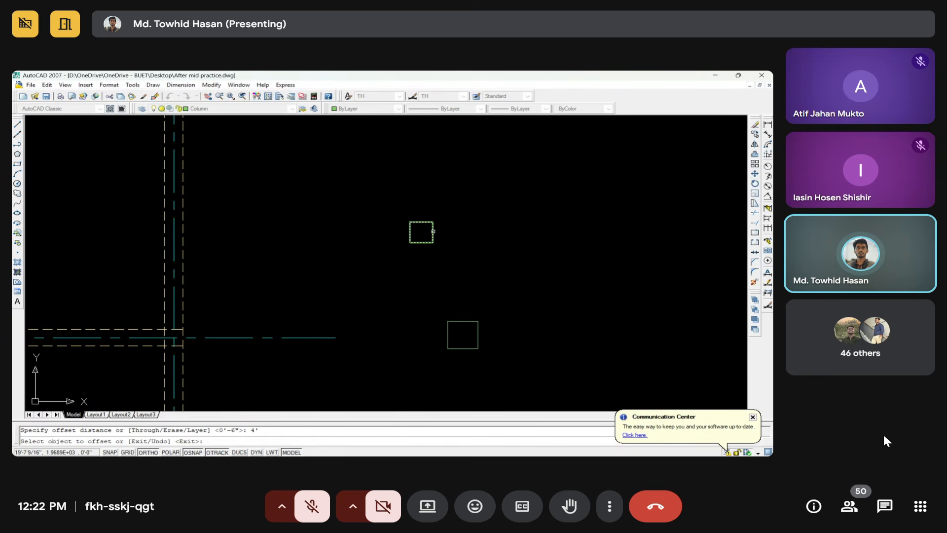
{"action": "left_click", "coordinate": [434, 231]}
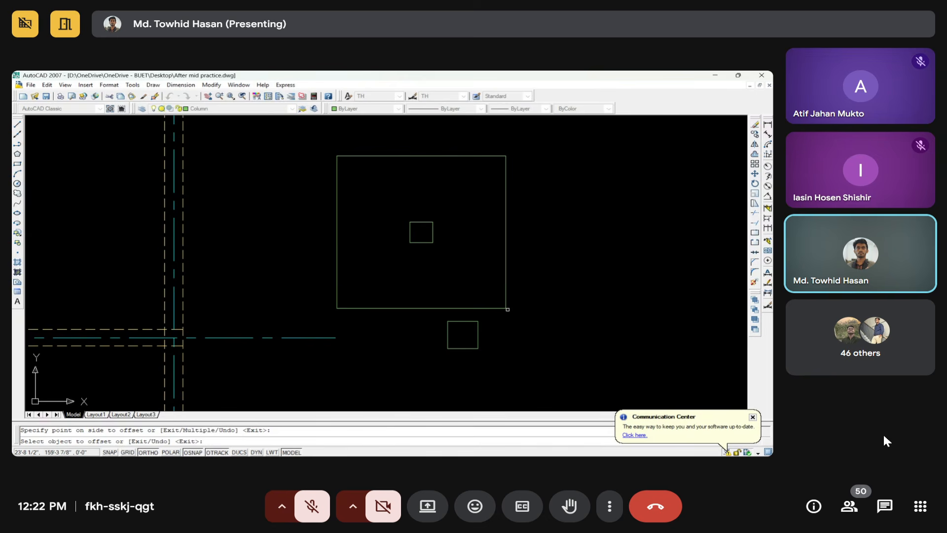
{"action": "key", "text": "ctrl+z"}
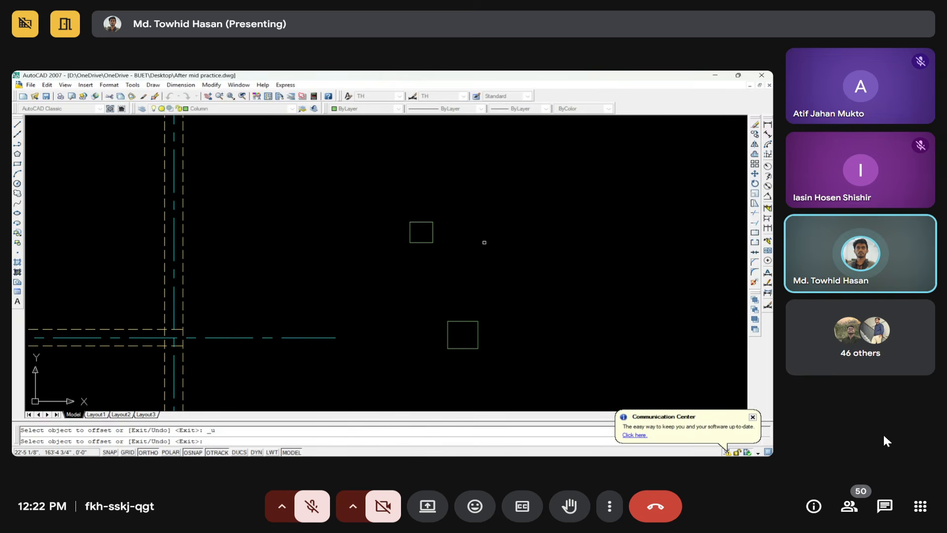
{"action": "key", "text": "Escape"}
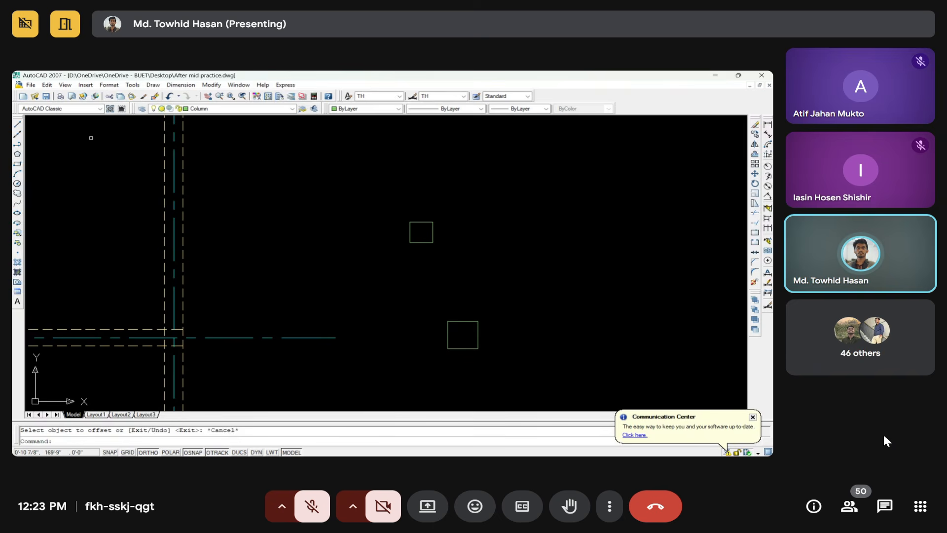
Make Footing the current layer and draw a 2' by 2' footing rectangle beside the smaller column square
{"action": "left_click", "coordinate": [292, 108]}
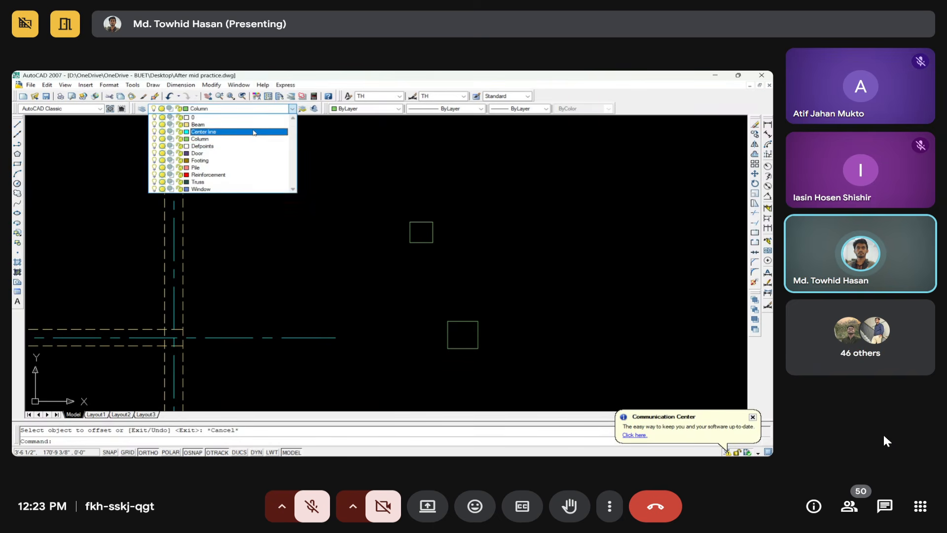
{"action": "left_click", "coordinate": [203, 159]}
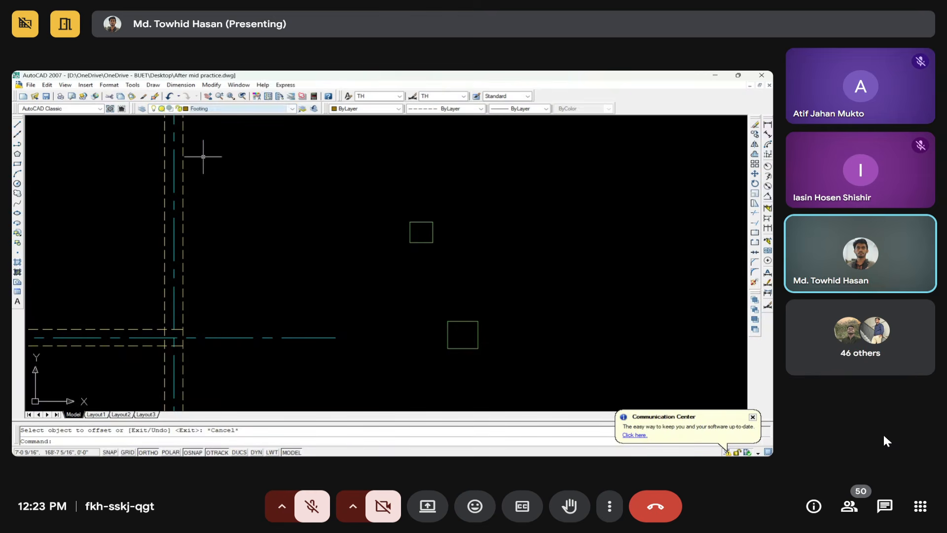
{"action": "scroll", "coordinate": [486, 225], "scroll_direction": "down", "scroll_amount": 3}
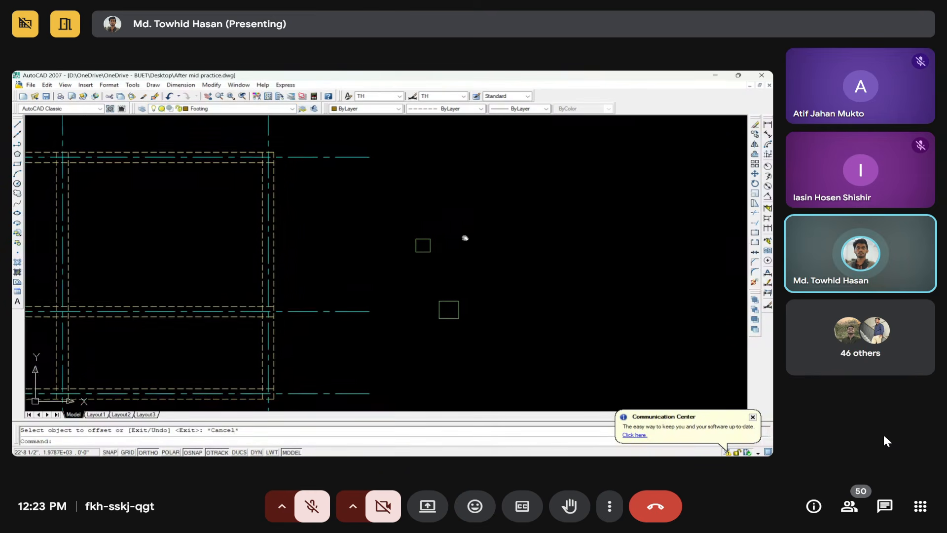
{"action": "middle_click_drag", "start_coordinate": [464, 238], "coordinate": [443, 244]}
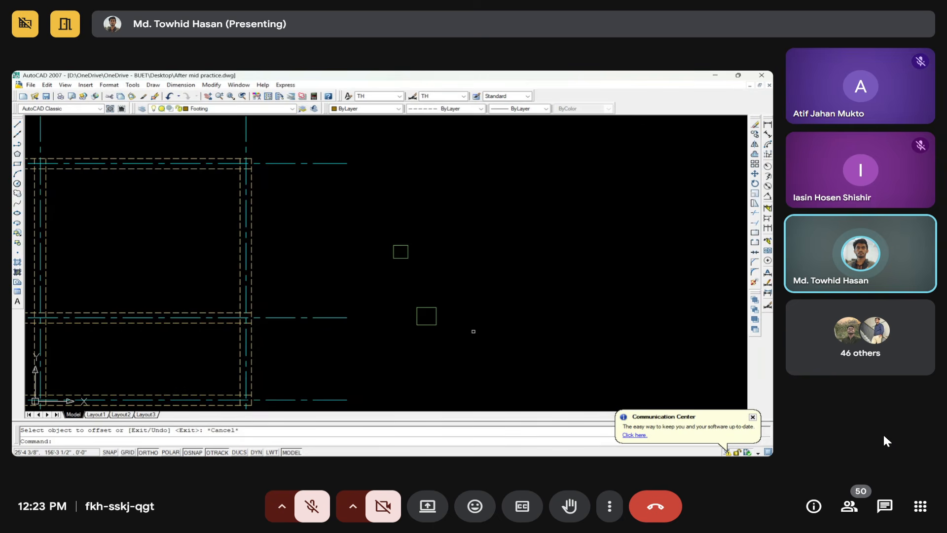
{"action": "left_click", "coordinate": [17, 163]}
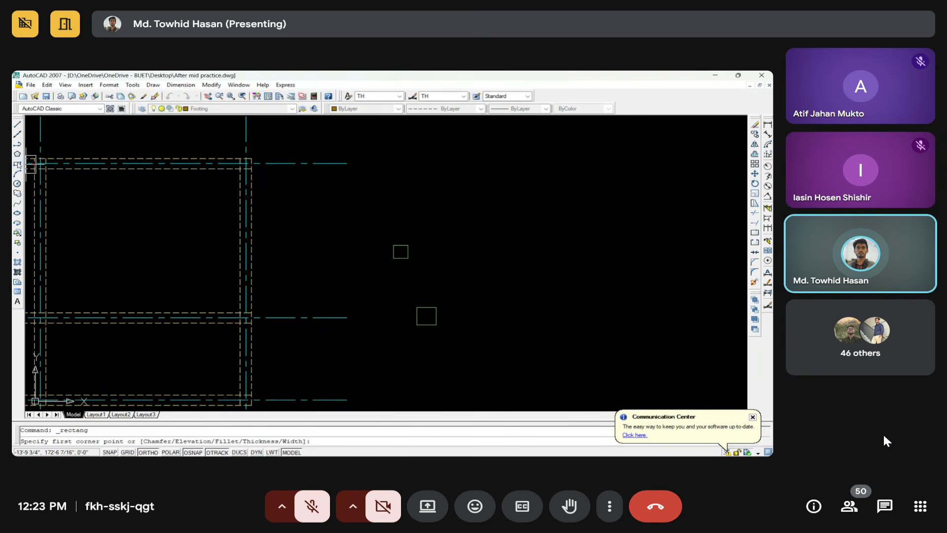
{"action": "left_click", "coordinate": [457, 259]}
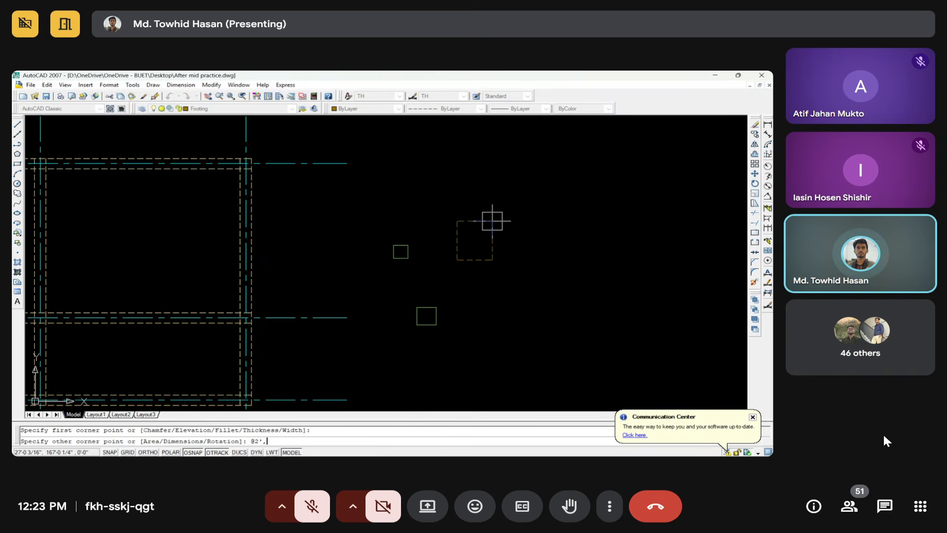
{"action": "key", "text": "Return"}
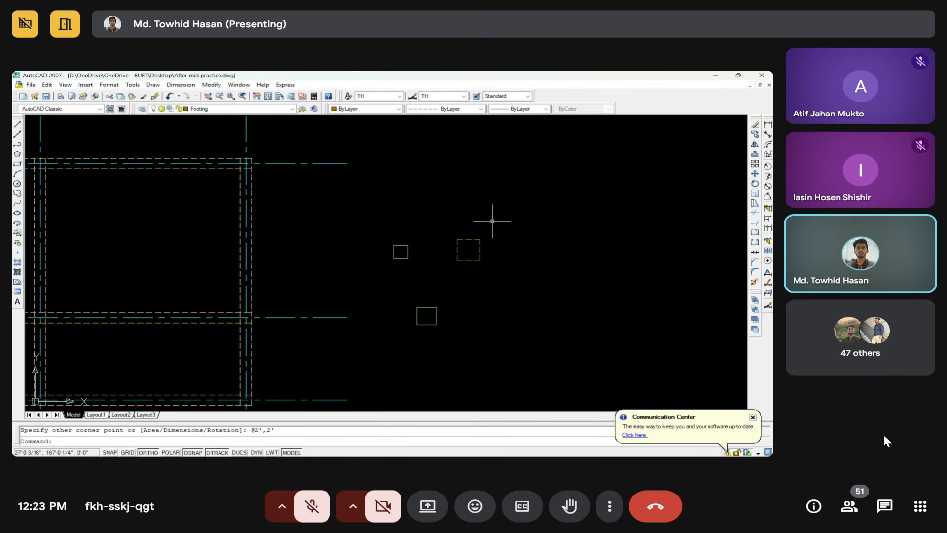
Draw a 3' by 3' footing rectangle beside the larger column square
{"action": "left_click", "coordinate": [18, 164]}
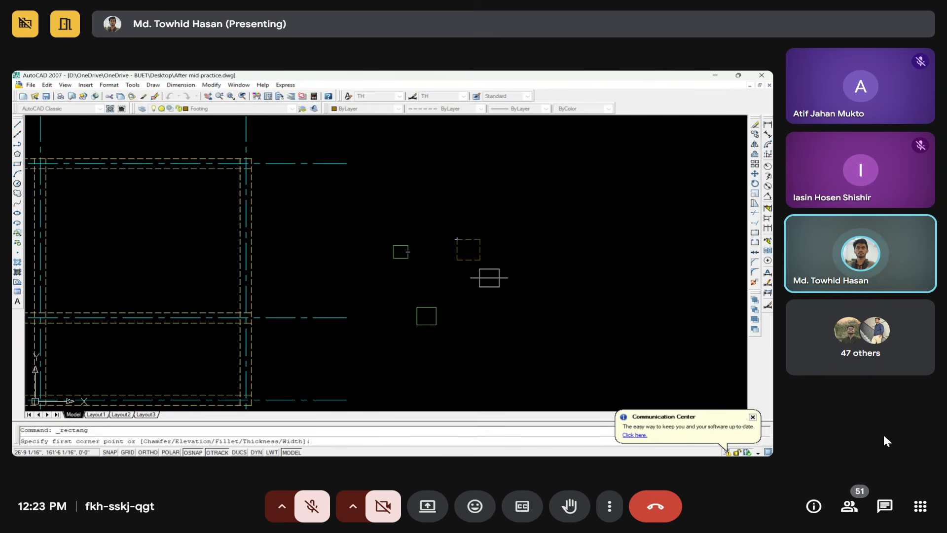
{"action": "left_click", "coordinate": [479, 321]}
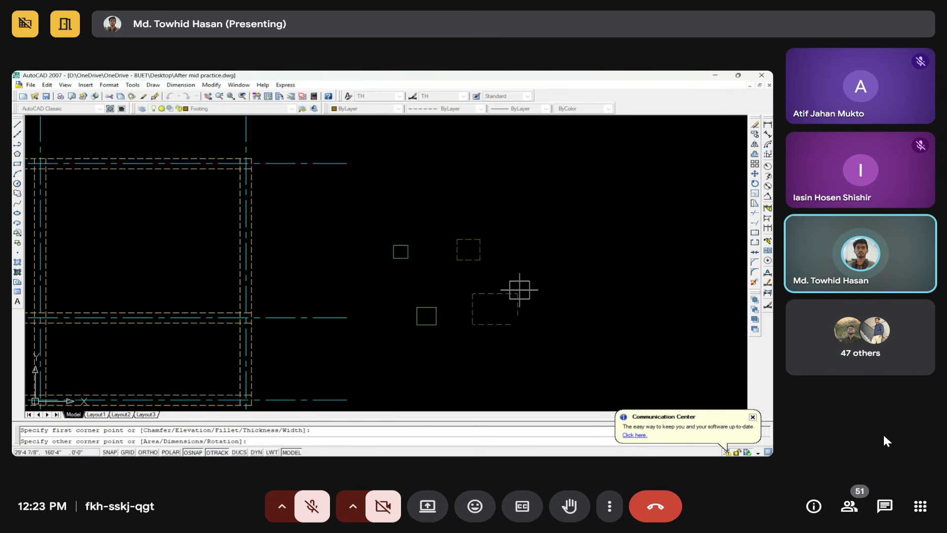
{"action": "type", "text": "@"}
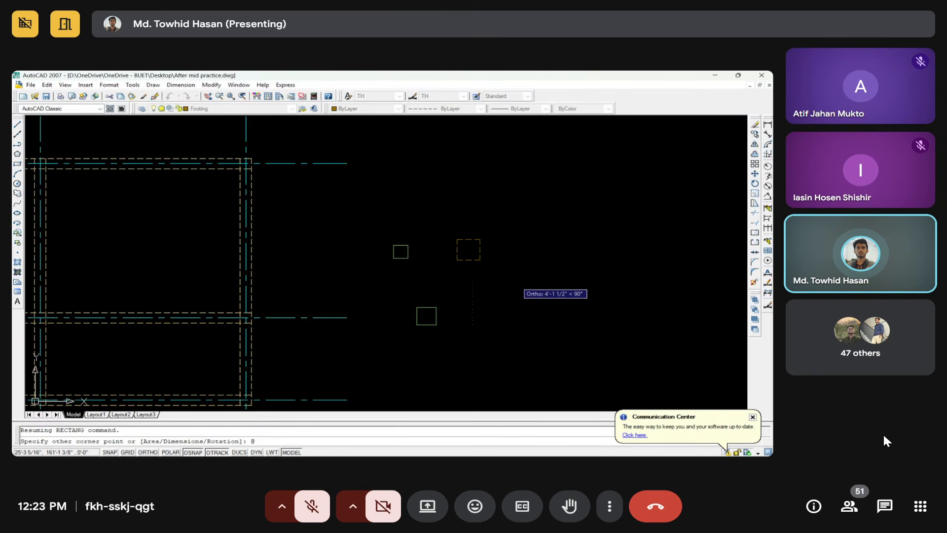
{"action": "type", "text": "3',3'"}
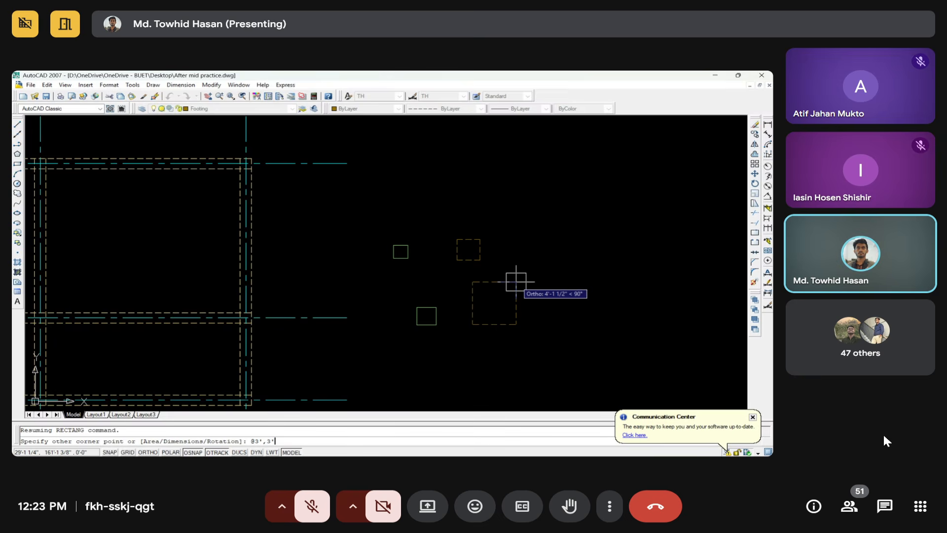
{"action": "key", "text": "Return"}
{"action": "scroll", "coordinate": [513, 276], "scroll_direction": "up", "scroll_amount": 2}
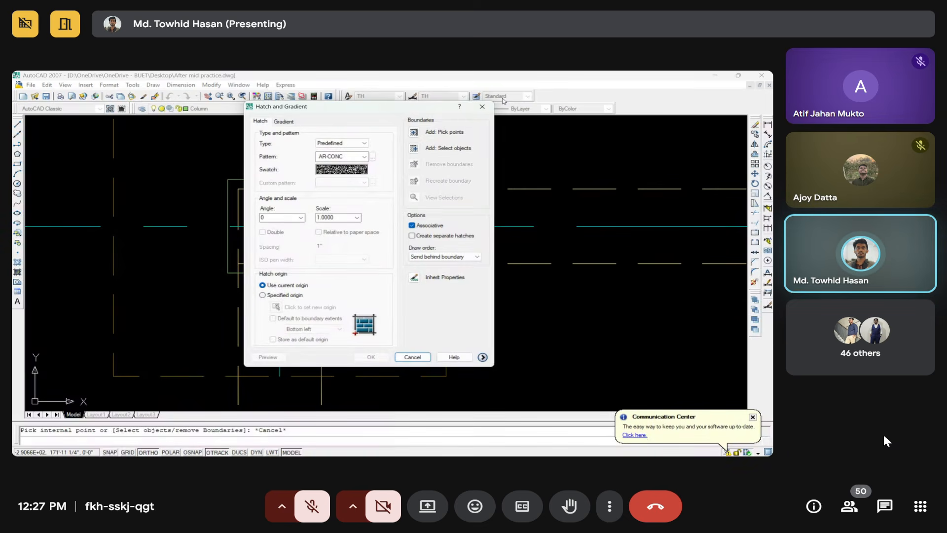
Restart the hatch with boundaries defined by object selection and add the three column squares of the plan's upper row
{"action": "left_click", "coordinate": [482, 107]}
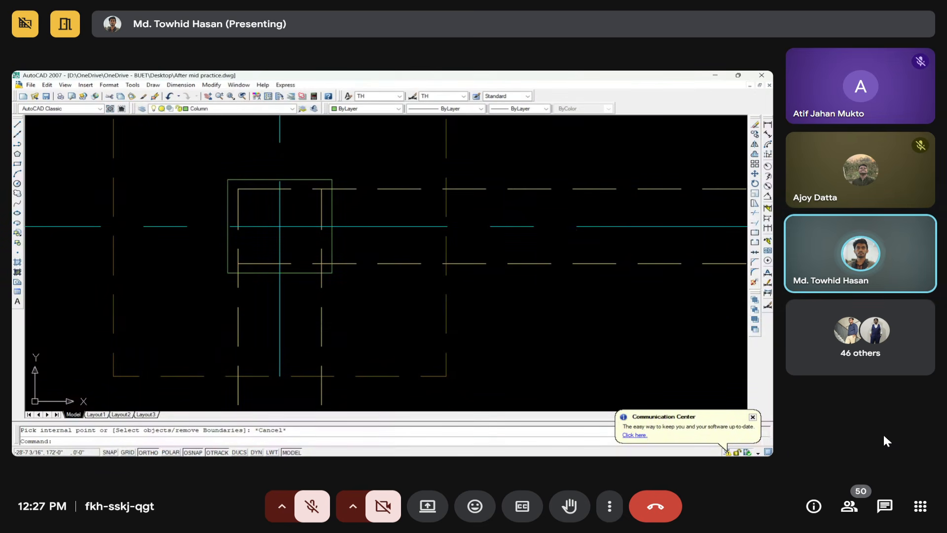
{"action": "left_click", "coordinate": [18, 262]}
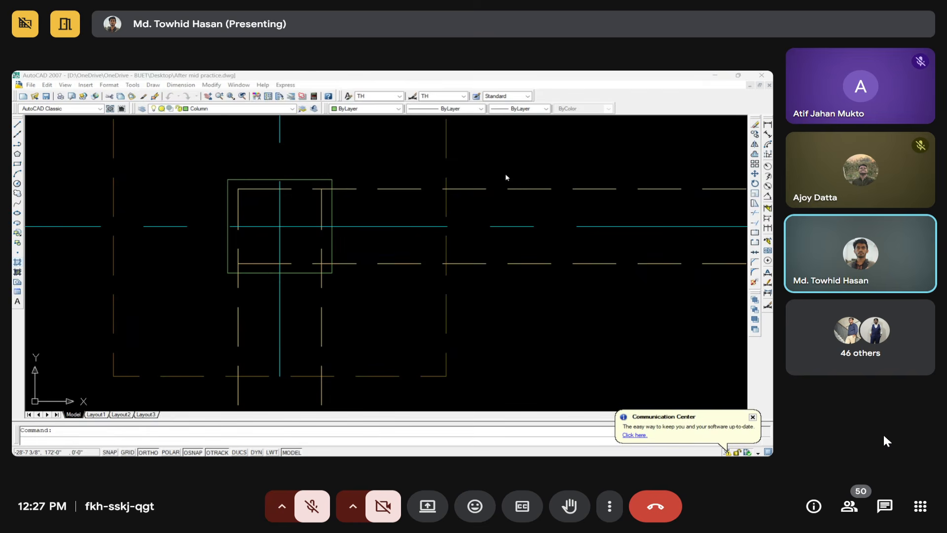
{"action": "left_click", "coordinate": [413, 148]}
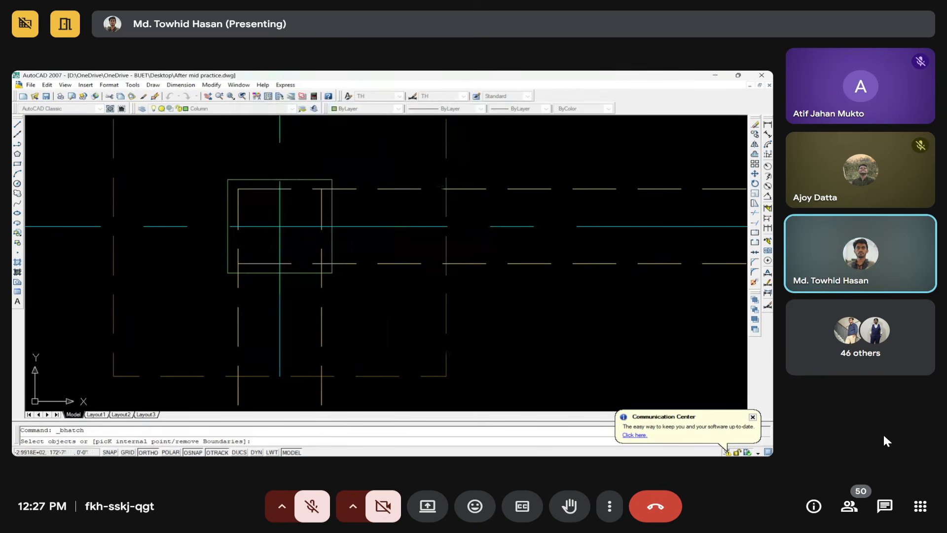
{"action": "left_click", "coordinate": [333, 241]}
{"action": "scroll", "coordinate": [363, 218], "scroll_direction": "down", "scroll_amount": 8}
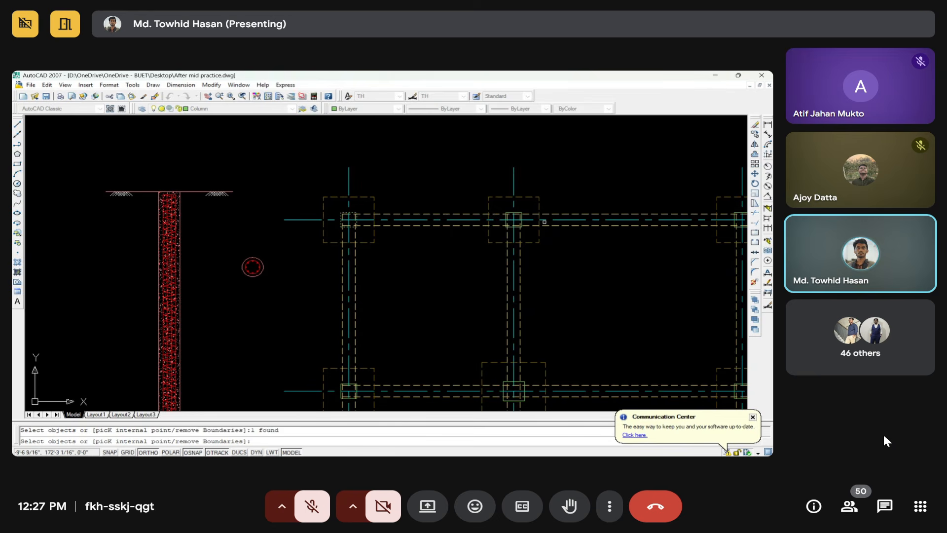
{"action": "scroll", "coordinate": [515, 219], "scroll_direction": "up", "scroll_amount": 5}
{"action": "left_click", "coordinate": [517, 219]}
{"action": "scroll", "coordinate": [514, 217], "scroll_direction": "down", "scroll_amount": 6}
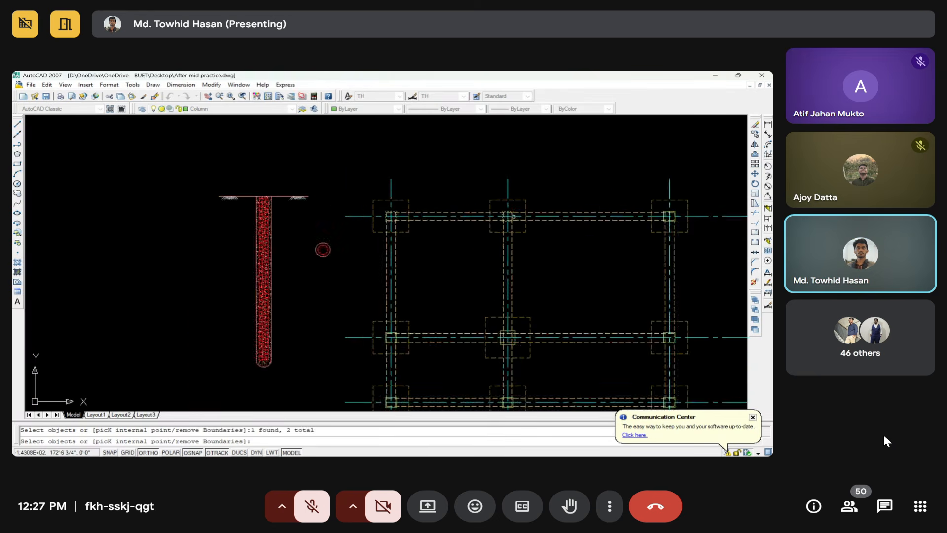
{"action": "scroll", "coordinate": [700, 218], "scroll_direction": "up", "scroll_amount": 5}
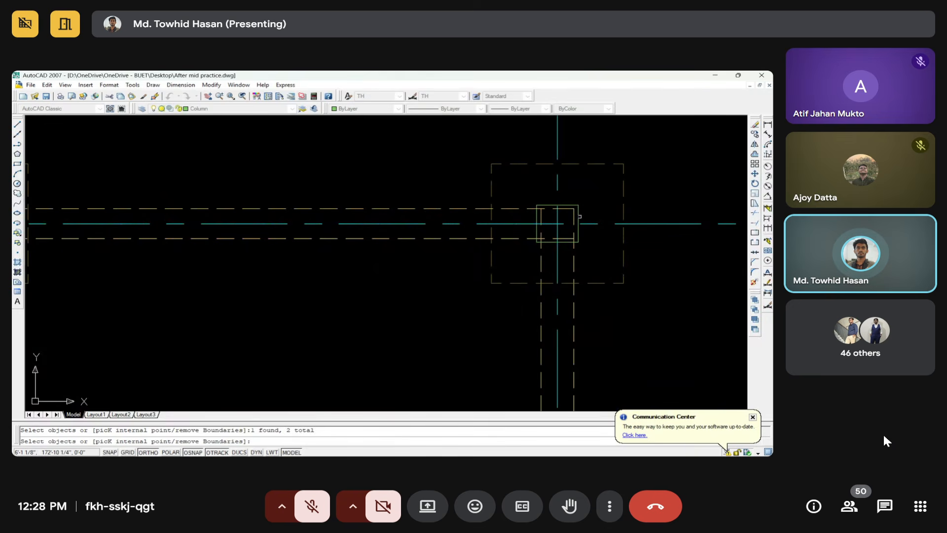
{"action": "left_click", "coordinate": [579, 215]}
Add the three column squares of the plan's middle row to the hatch boundaries, from the right column to the left
{"action": "scroll", "coordinate": [440, 172], "scroll_direction": "down", "scroll_amount": 7}
{"action": "scroll", "coordinate": [449, 265], "scroll_direction": "up", "scroll_amount": 8}
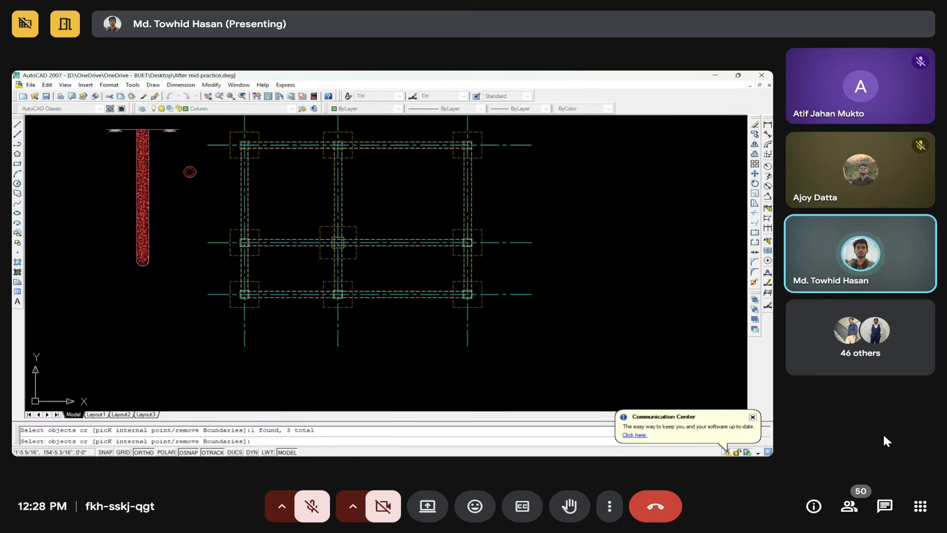
{"action": "left_click", "coordinate": [528, 185]}
{"action": "scroll", "coordinate": [531, 188], "scroll_direction": "down", "scroll_amount": 7}
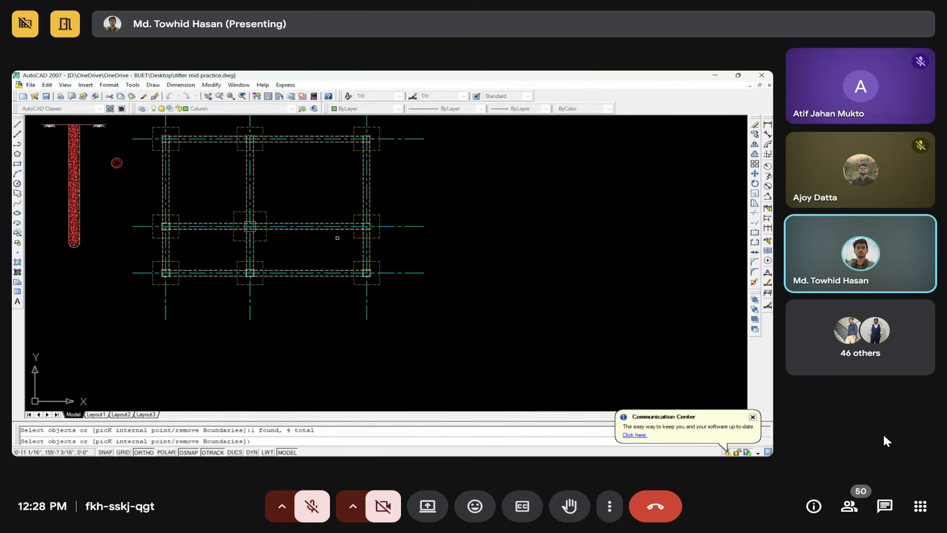
{"action": "scroll", "coordinate": [282, 222], "scroll_direction": "up", "scroll_amount": 8}
{"action": "left_click", "coordinate": [281, 222]}
{"action": "scroll", "coordinate": [281, 222], "scroll_direction": "down", "scroll_amount": 7}
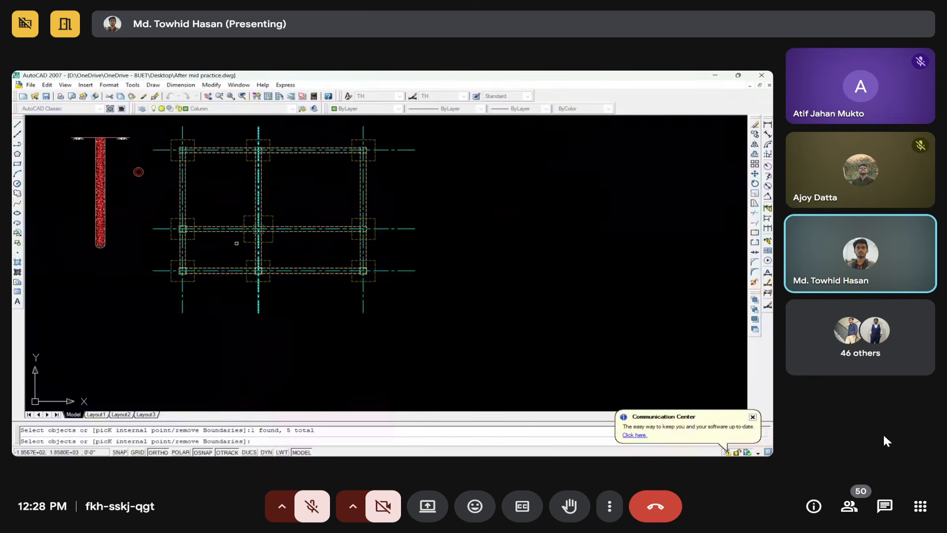
{"action": "scroll", "coordinate": [168, 220], "scroll_direction": "up", "scroll_amount": 8}
{"action": "left_click", "coordinate": [161, 213]}
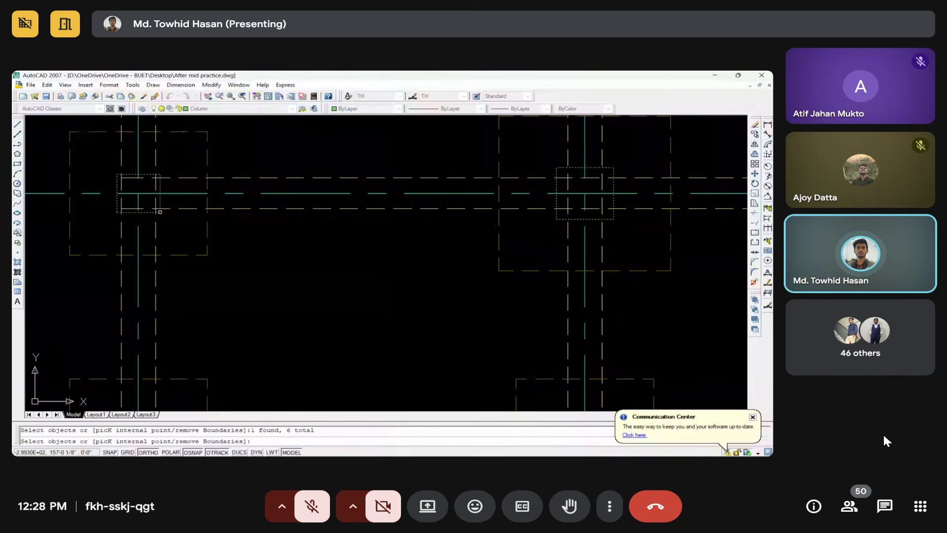
Add the three column squares of the plan's lower row to the hatch boundaries, from the left column to the right
{"action": "scroll", "coordinate": [161, 213], "scroll_direction": "down", "scroll_amount": 7}
{"action": "scroll", "coordinate": [221, 271], "scroll_direction": "up", "scroll_amount": 8}
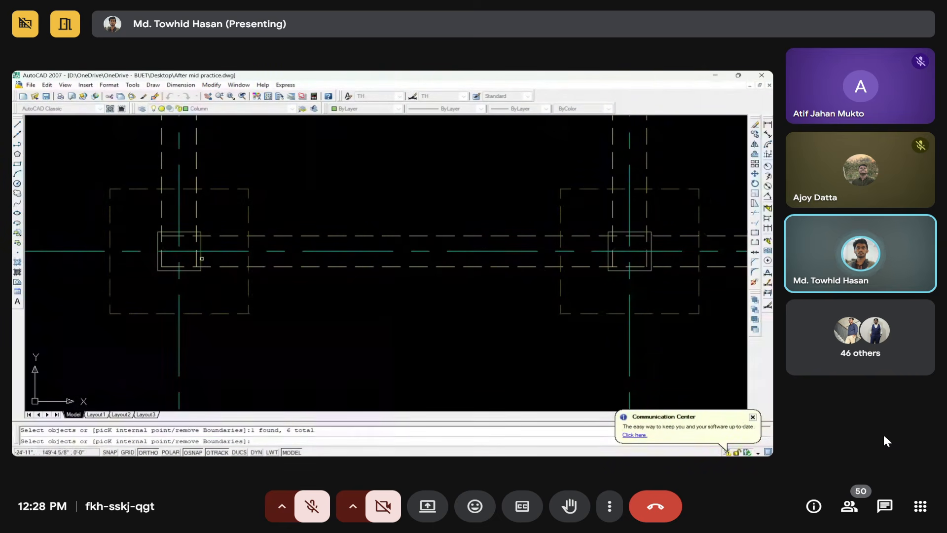
{"action": "left_click", "coordinate": [201, 258]}
{"action": "scroll", "coordinate": [201, 258], "scroll_direction": "down", "scroll_amount": 7}
{"action": "scroll", "coordinate": [277, 247], "scroll_direction": "up", "scroll_amount": 8}
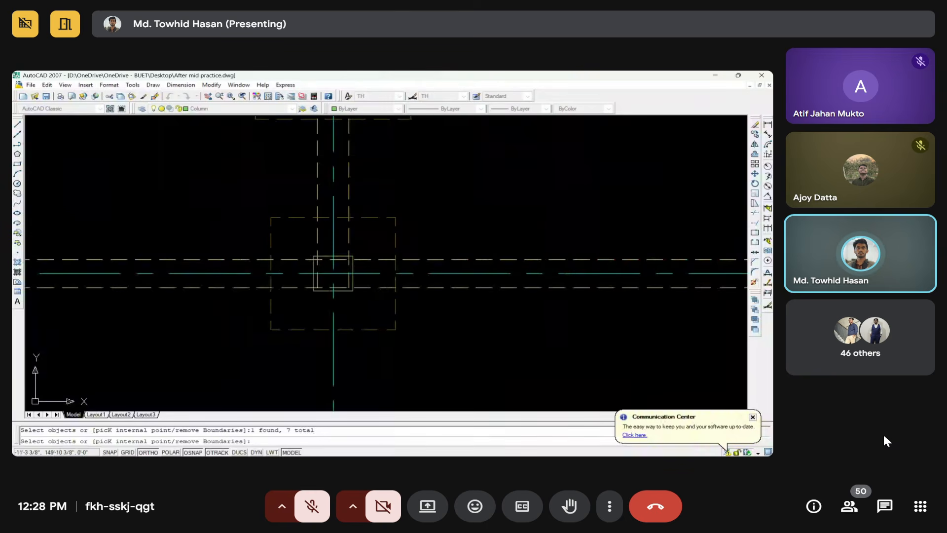
{"action": "left_click", "coordinate": [333, 273]}
{"action": "scroll", "coordinate": [332, 273], "scroll_direction": "down", "scroll_amount": 7}
{"action": "scroll", "coordinate": [506, 249], "scroll_direction": "up", "scroll_amount": 8}
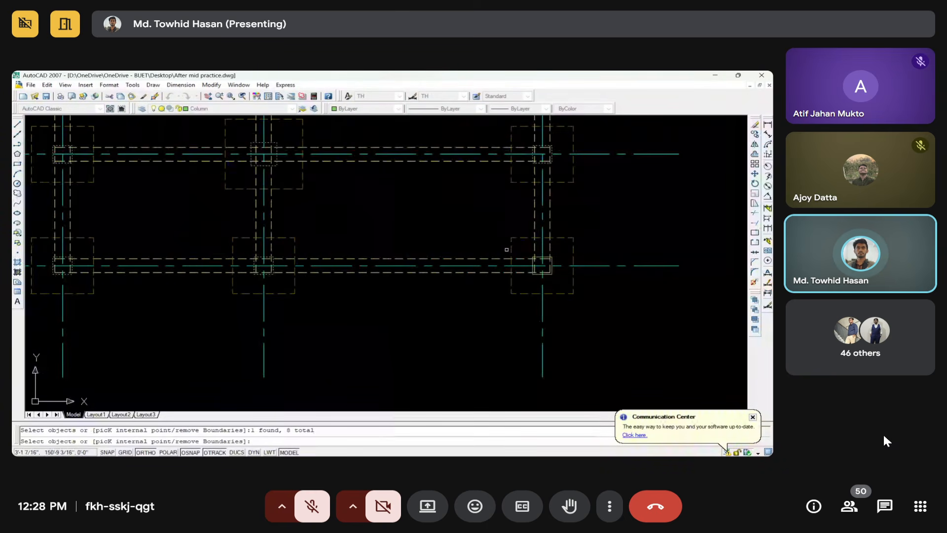
{"action": "scroll", "coordinate": [527, 257], "scroll_direction": "up", "scroll_amount": 6}
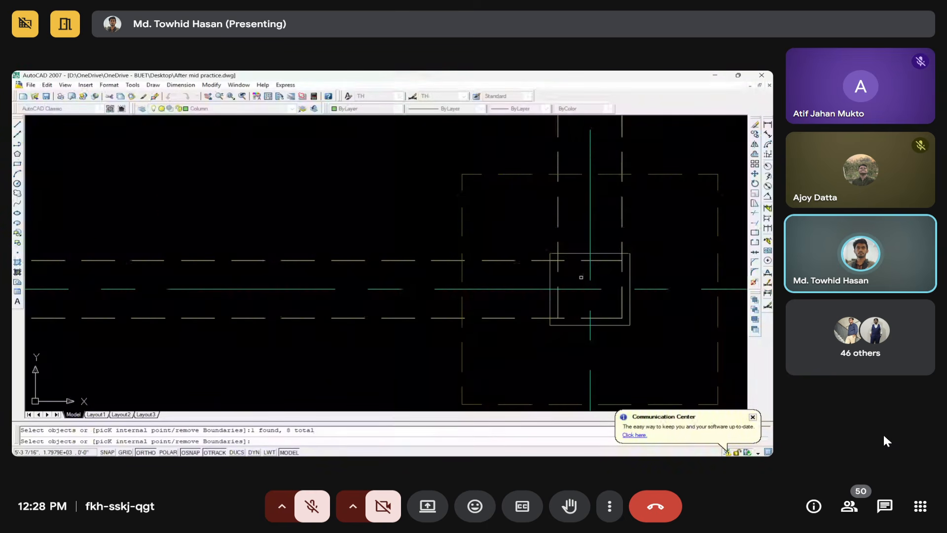
{"action": "left_click", "coordinate": [548, 275]}
{"action": "scroll", "coordinate": [433, 255], "scroll_direction": "down", "scroll_amount": 5}
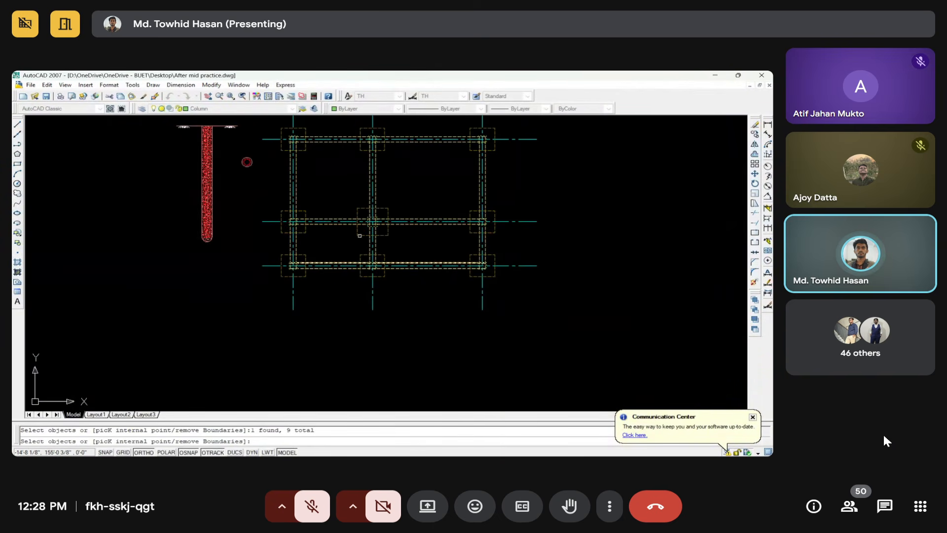
Finish the boundary selection and preview the AR-CONC hatch at scale 1 on the plan's nine columns
{"action": "middle_click_drag", "start_coordinate": [411, 191], "coordinate": [413, 238]}
{"action": "key", "text": "Return"}
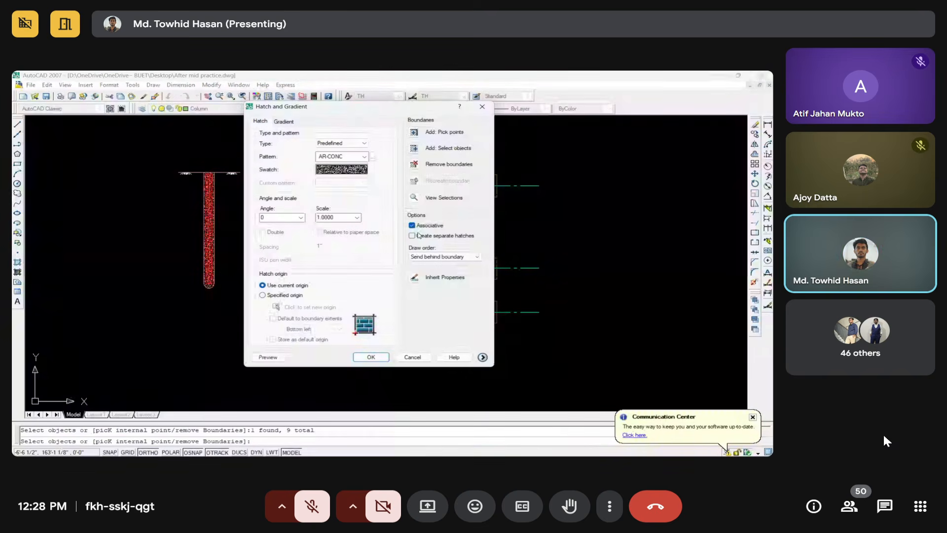
{"action": "left_click", "coordinate": [268, 357]}
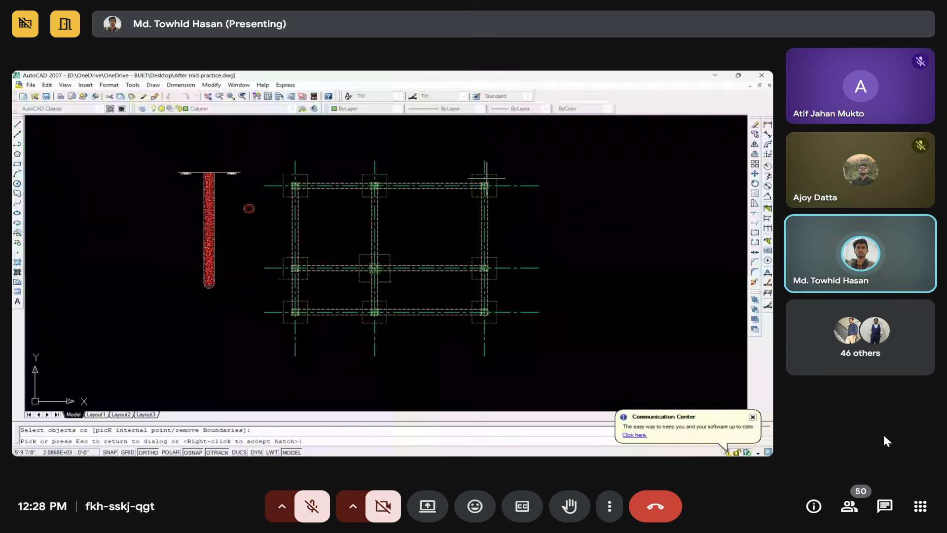
{"action": "scroll", "coordinate": [450, 219], "scroll_direction": "up", "scroll_amount": 5}
{"action": "scroll", "coordinate": [449, 217], "scroll_direction": "up", "scroll_amount": 2}
{"action": "scroll", "coordinate": [444, 215], "scroll_direction": "down", "scroll_amount": 8}
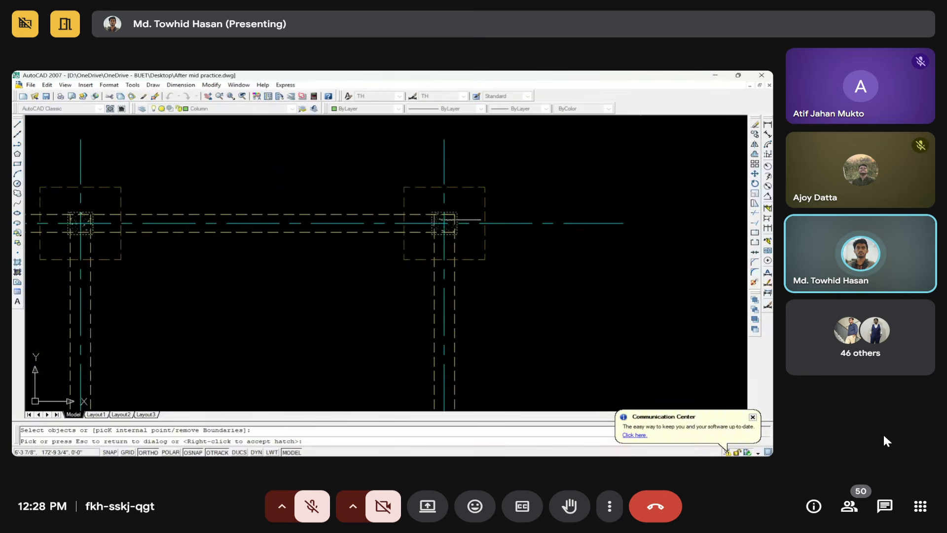
Set the AR-CONC hatch scale to .5, preview it and accept the hatch on all nine columns
{"action": "key", "text": "Escape"}
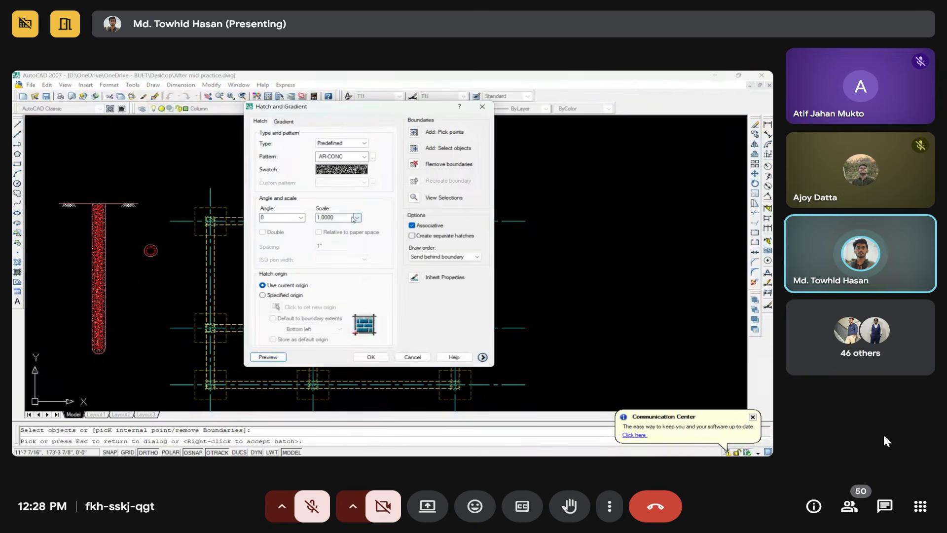
{"action": "double_click", "coordinate": [343, 218]}
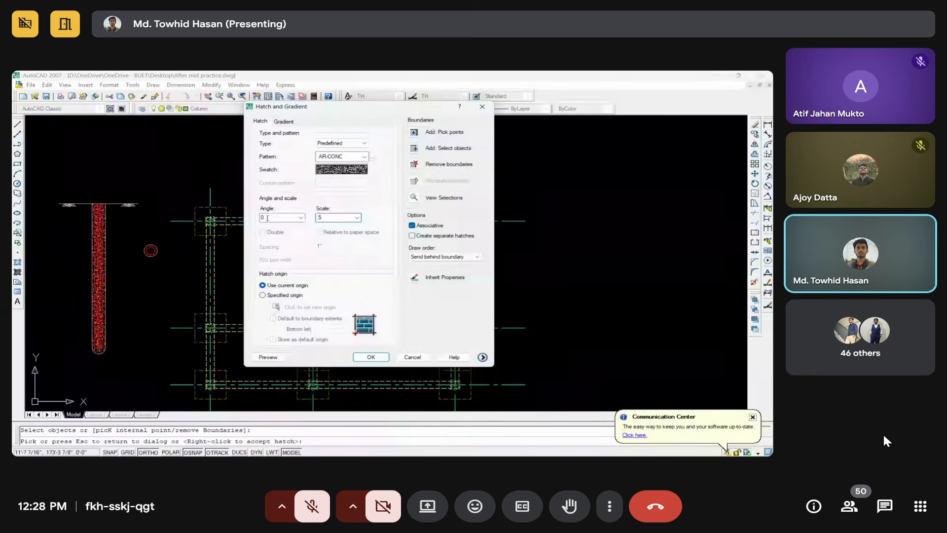
{"action": "left_click", "coordinate": [257, 359]}
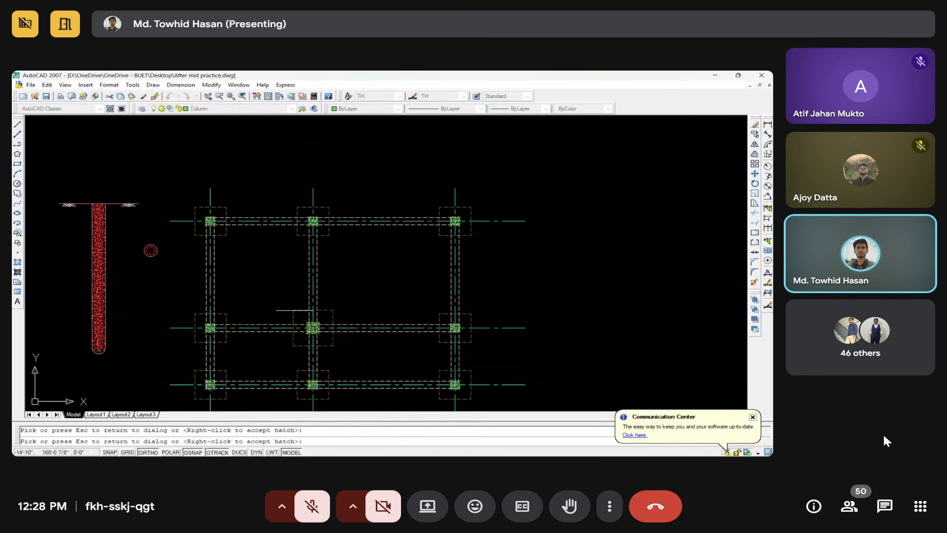
{"action": "right_click", "coordinate": [381, 283]}
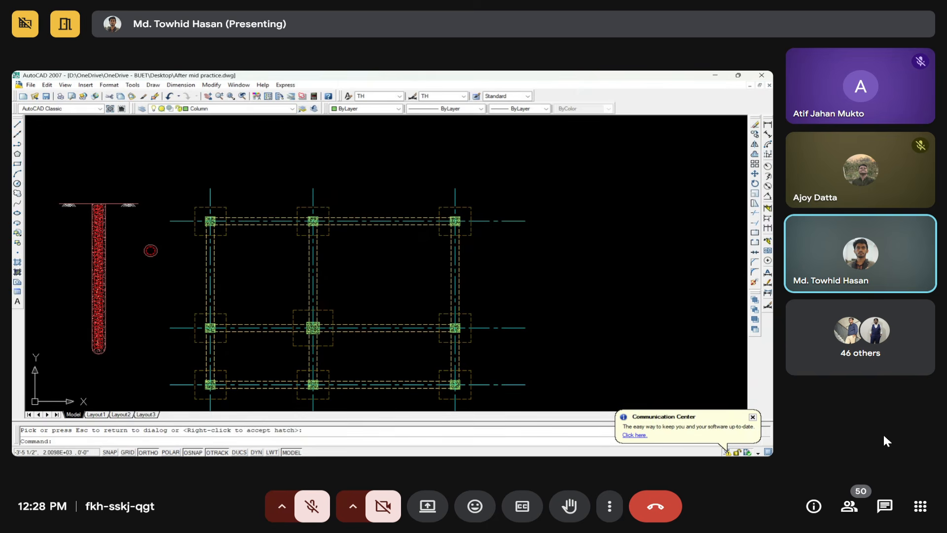
Switch to the After mid practice PDF and examine the column schedule with its bar and tie callouts
{"action": "middle_click_drag", "start_coordinate": [380, 283], "coordinate": [375, 213]}
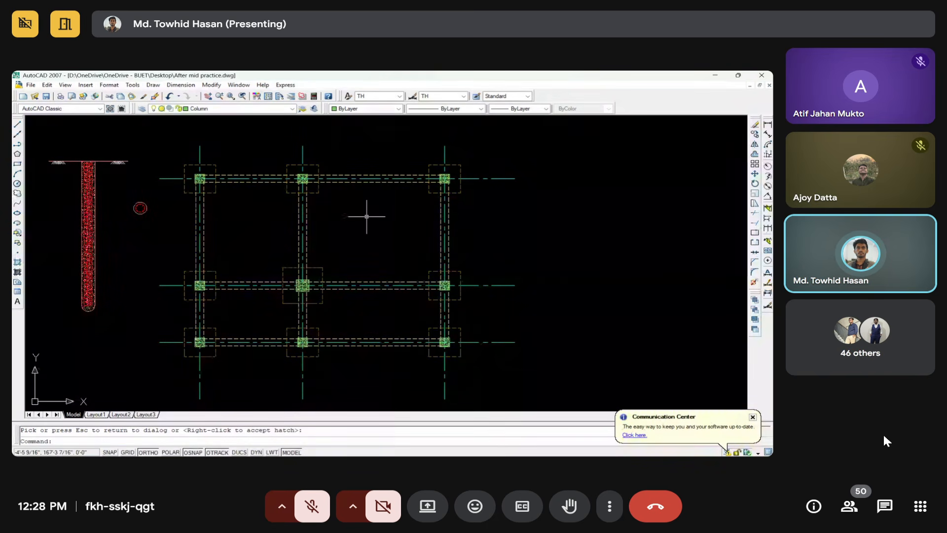
{"action": "mouse_move", "coordinate": [383, 249]}
{"action": "middle_mouse_down"}
{"action": "mouse_move", "coordinate": [358, 236]}
{"action": "mouse_move", "coordinate": [304, 251]}
{"action": "middle_mouse_up"}
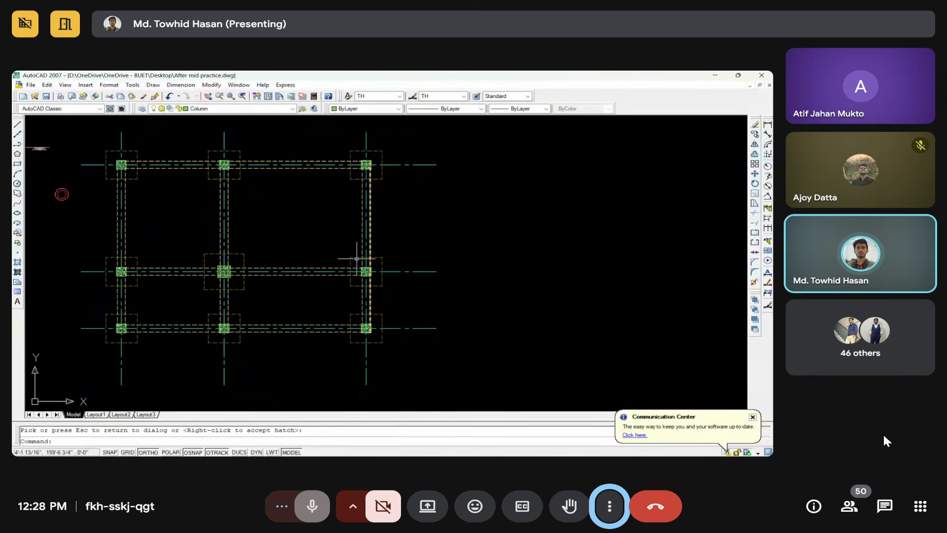
{"action": "scroll", "coordinate": [289, 244], "scroll_direction": "down", "scroll_amount": 2}
{"action": "middle_click_drag", "start_coordinate": [292, 244], "coordinate": [275, 241]}
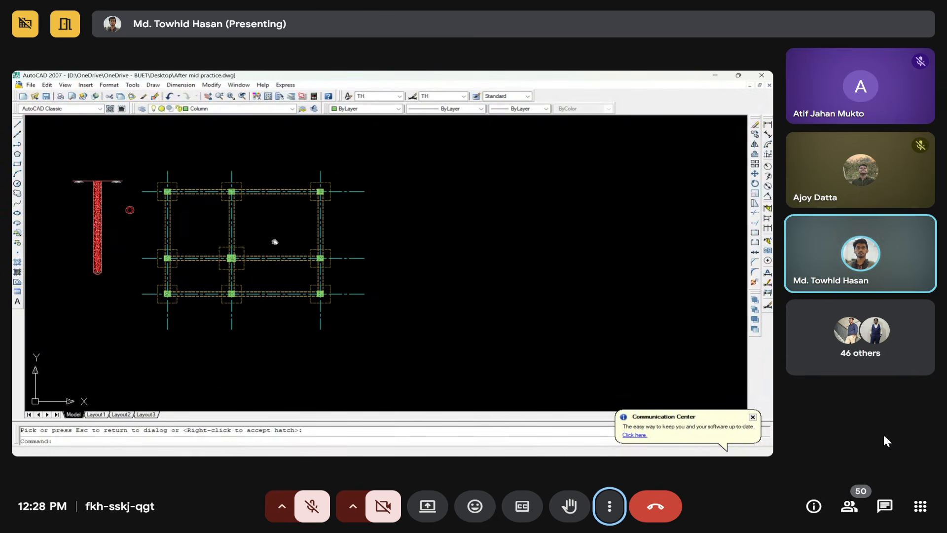
{"action": "left_click", "coordinate": [477, 445]}
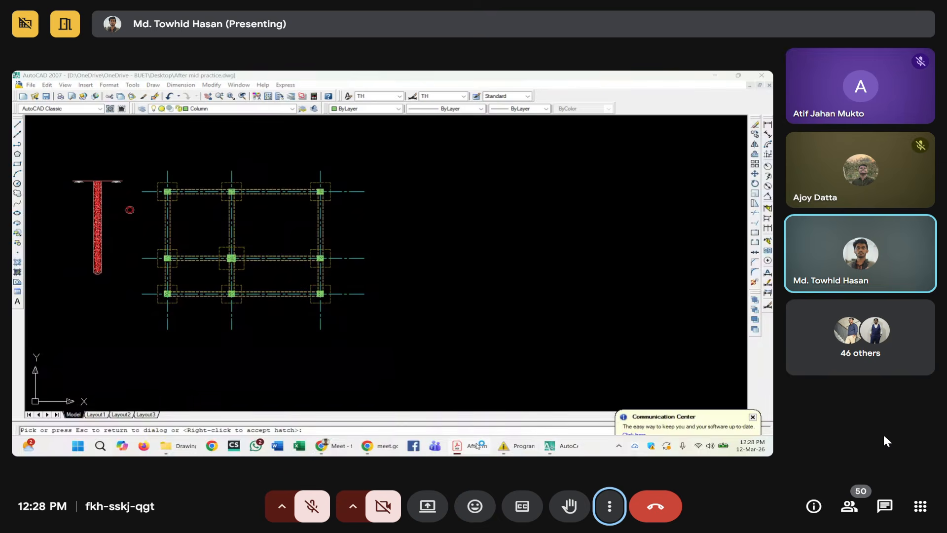
{"action": "scroll", "coordinate": [572, 283], "scroll_direction": "down", "scroll_amount": 3}
{"action": "scroll", "coordinate": [611, 281], "scroll_direction": "down", "scroll_amount": 5, "text": "ctrl"}
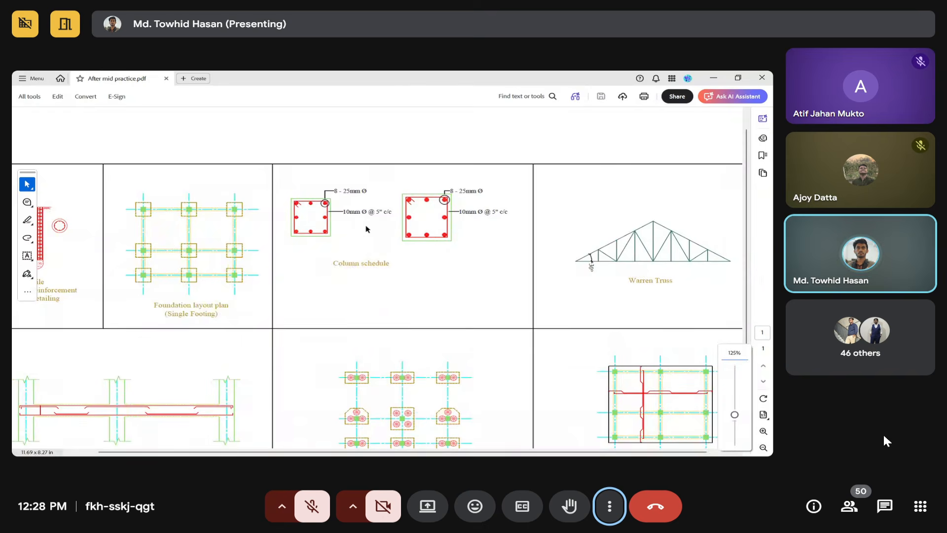
{"action": "scroll", "coordinate": [357, 227], "scroll_direction": "up", "scroll_amount": 1, "text": "ctrl"}
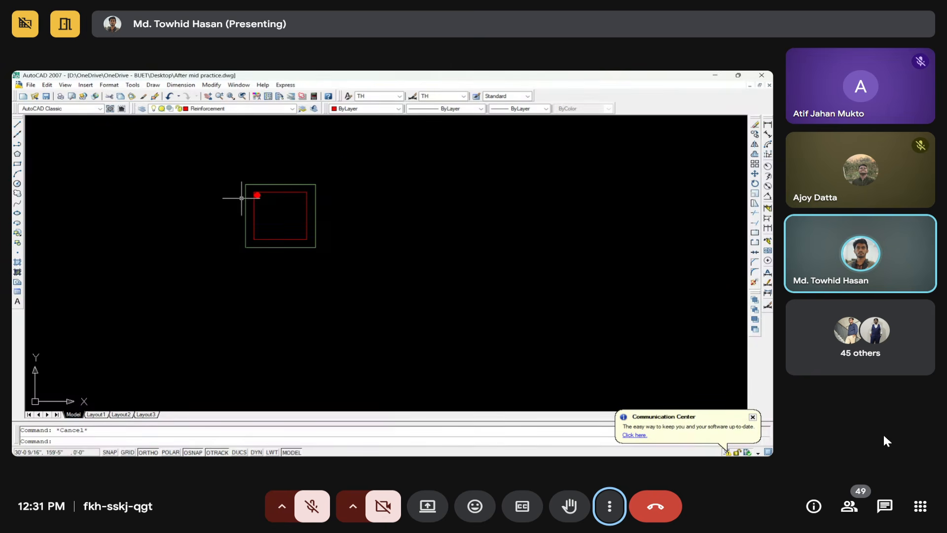
Scale the filled bar circle in the tie's upper-left corner by .75 about its centre
{"action": "middle_click_drag", "start_coordinate": [293, 241], "coordinate": [265, 222]}
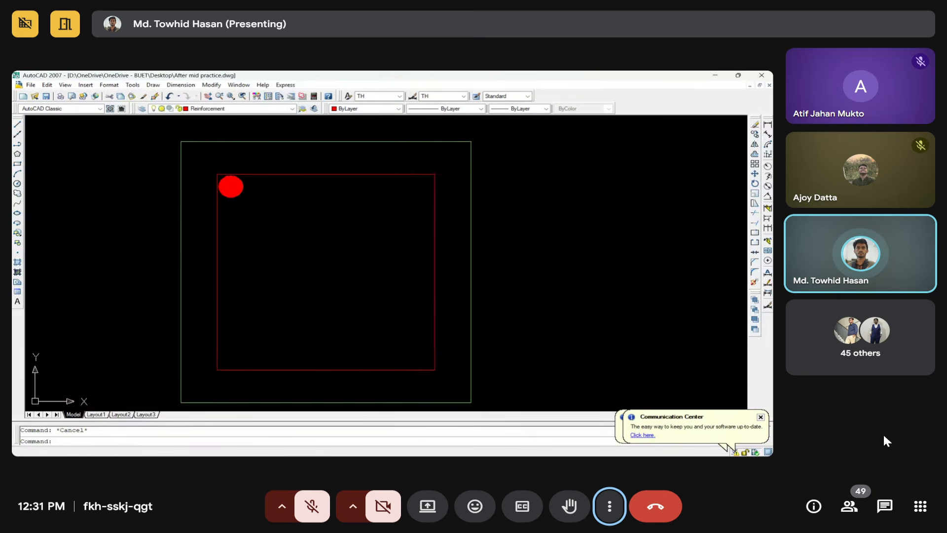
{"action": "left_click", "coordinate": [232, 186]}
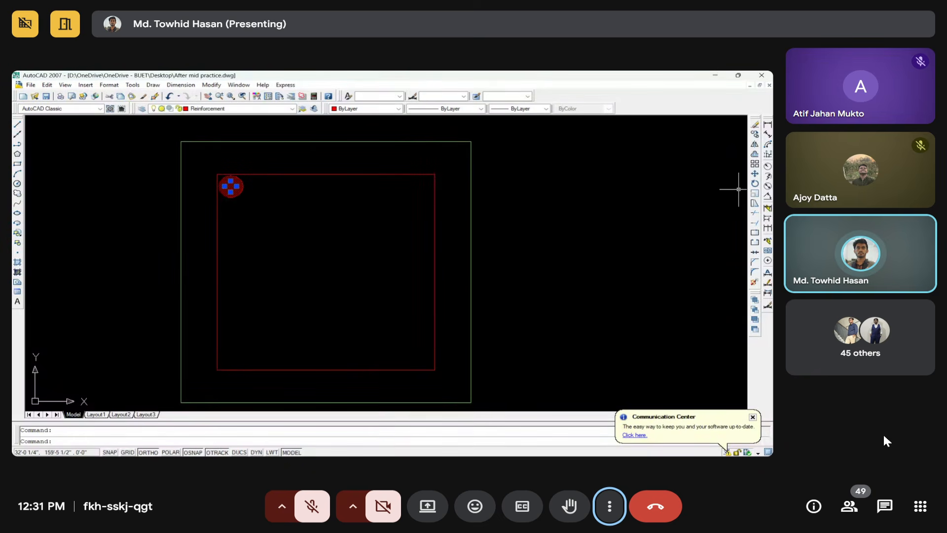
{"action": "left_click", "coordinate": [755, 193]}
{"action": "scroll", "coordinate": [232, 186], "scroll_direction": "up", "scroll_amount": 5}
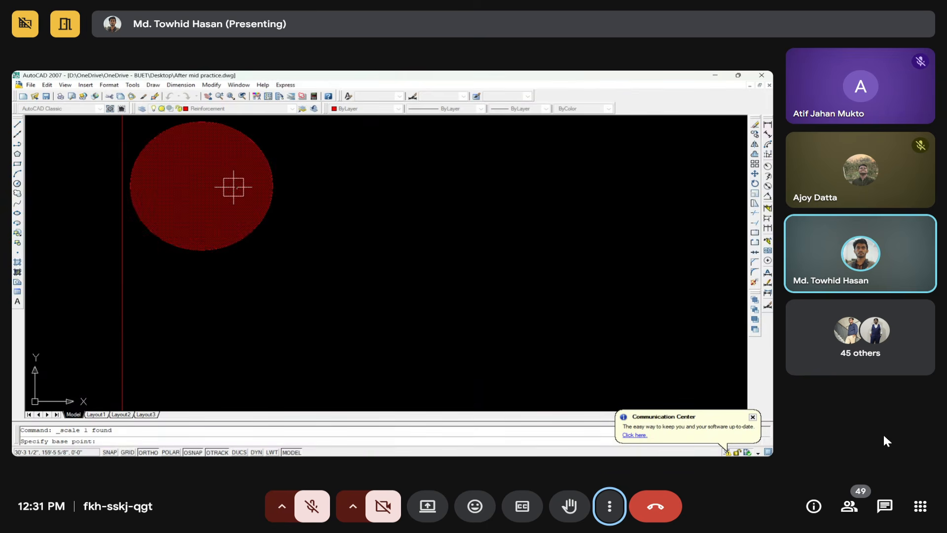
{"action": "left_click", "coordinate": [202, 186]}
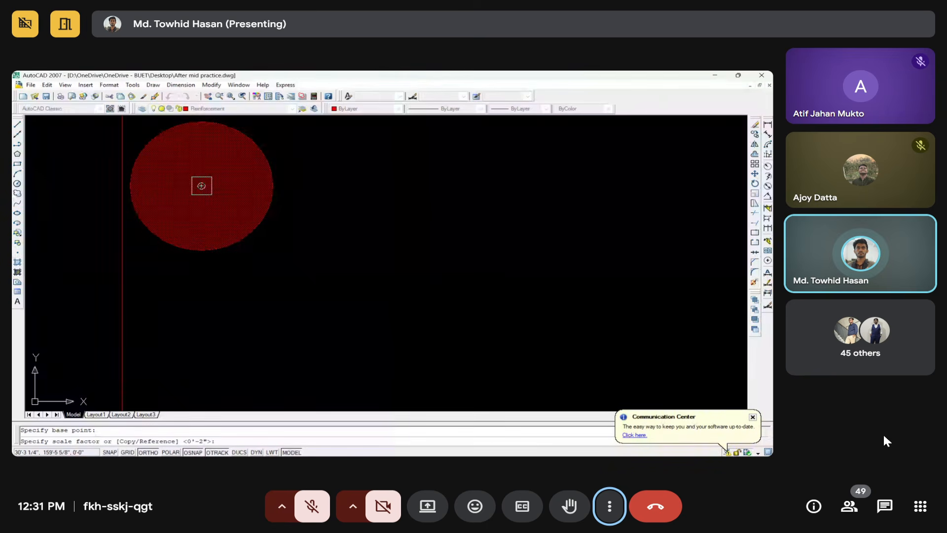
{"action": "type", "text": ".75"}
{"action": "key", "text": "Return"}
{"action": "scroll", "coordinate": [303, 214], "scroll_direction": "down", "scroll_amount": 6}
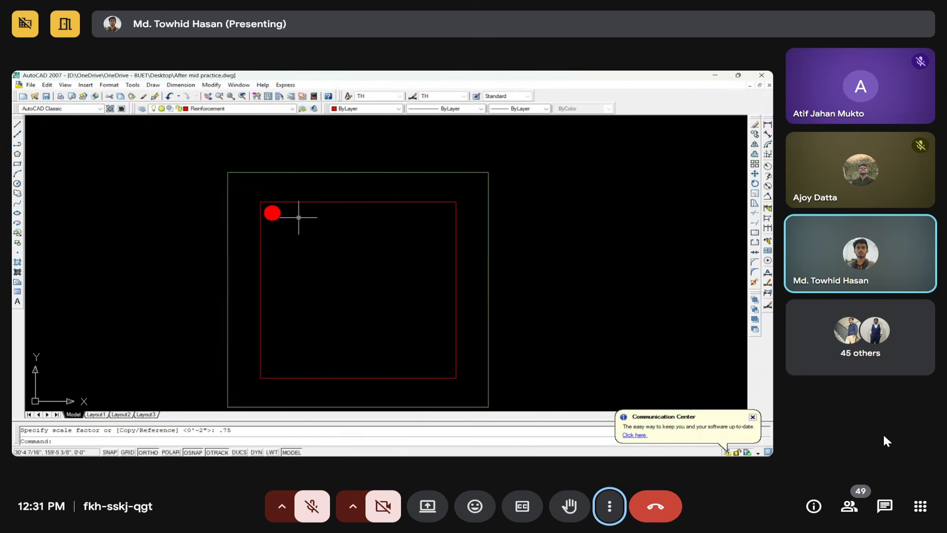
{"action": "scroll", "coordinate": [342, 226], "scroll_direction": "down", "scroll_amount": 4}
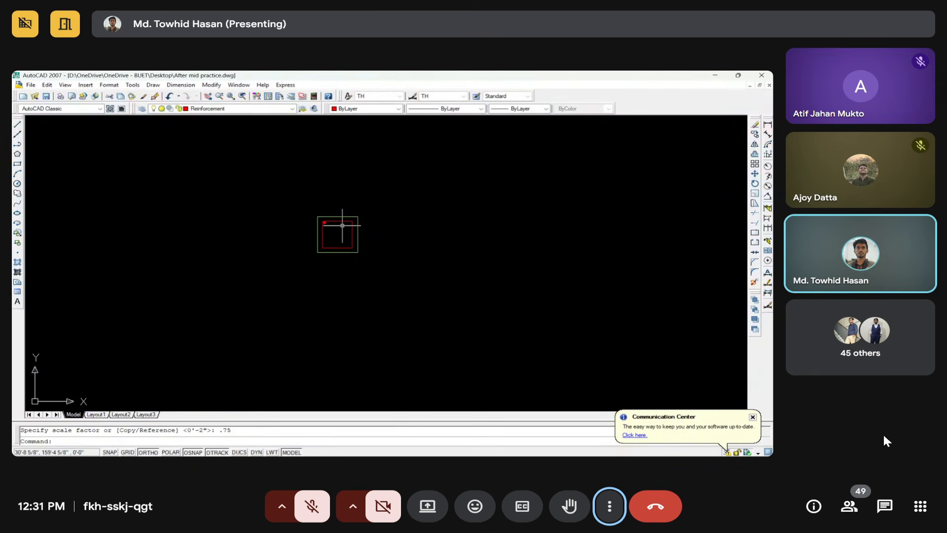
Move the scaled bar from its centre towards the tie's upper-left corner, with object snap turned off for placement
{"action": "scroll", "coordinate": [286, 202], "scroll_direction": "up", "scroll_amount": 12}
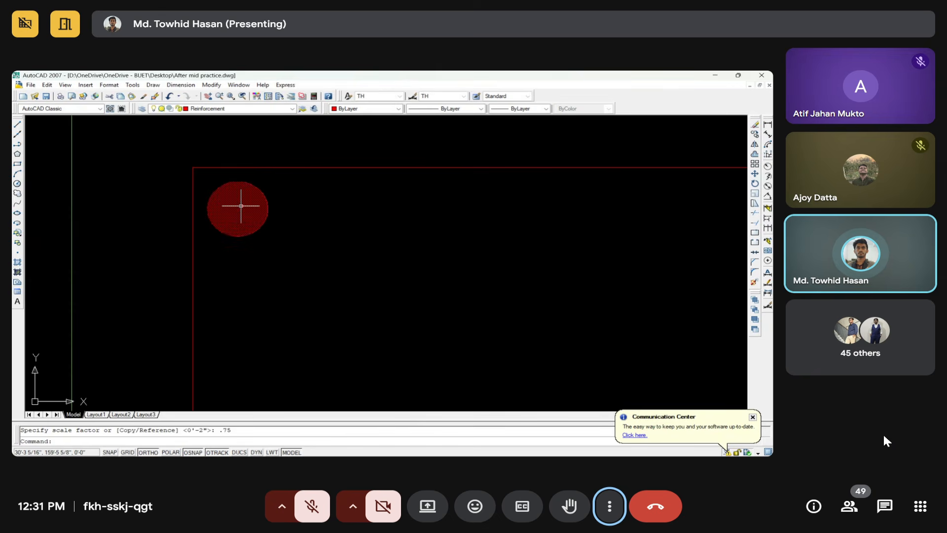
{"action": "left_click", "coordinate": [241, 206]}
{"action": "left_click", "coordinate": [754, 174]}
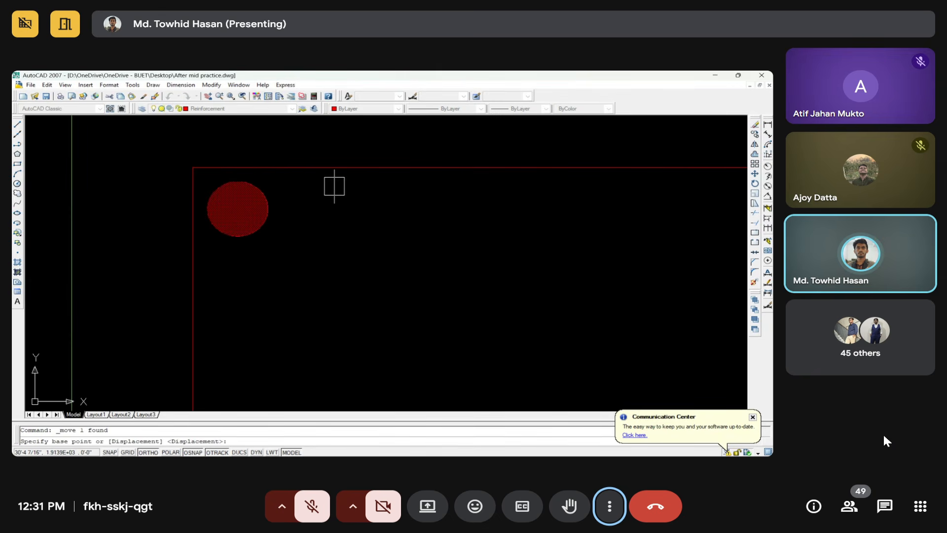
{"action": "scroll", "coordinate": [217, 202], "scroll_direction": "up", "scroll_amount": 6}
{"action": "left_click", "coordinate": [311, 235]}
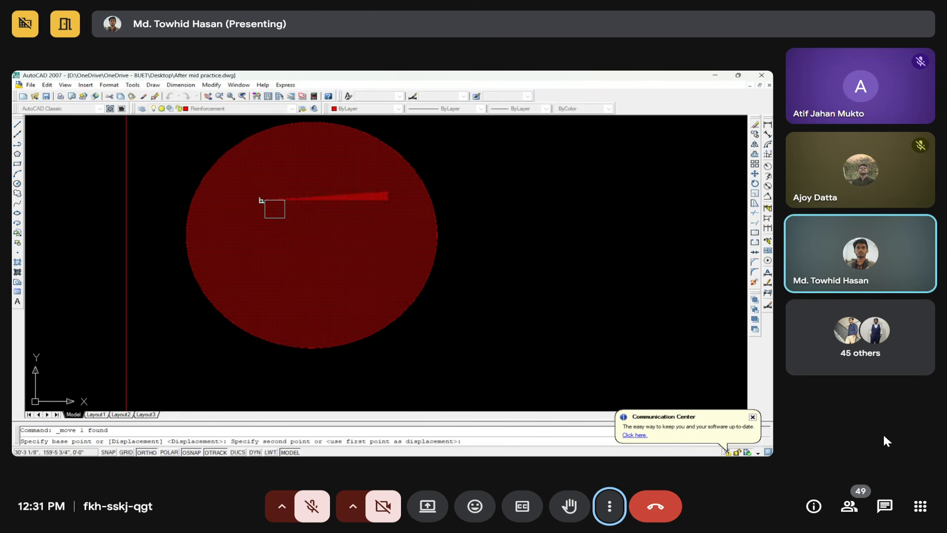
{"action": "scroll", "coordinate": [269, 215], "scroll_direction": "down", "scroll_amount": 4}
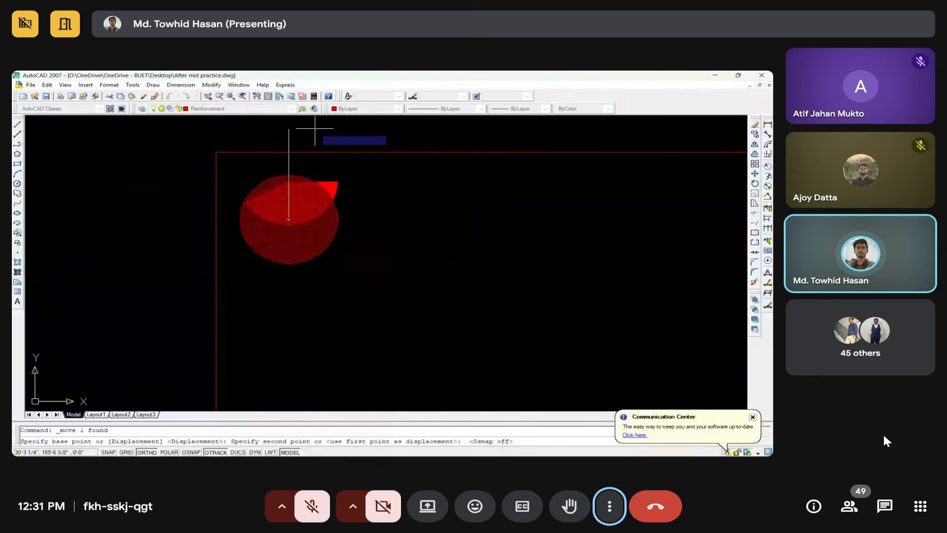
{"action": "key", "text": "F3"}
{"action": "scroll", "coordinate": [269, 203], "scroll_direction": "up", "scroll_amount": 2}
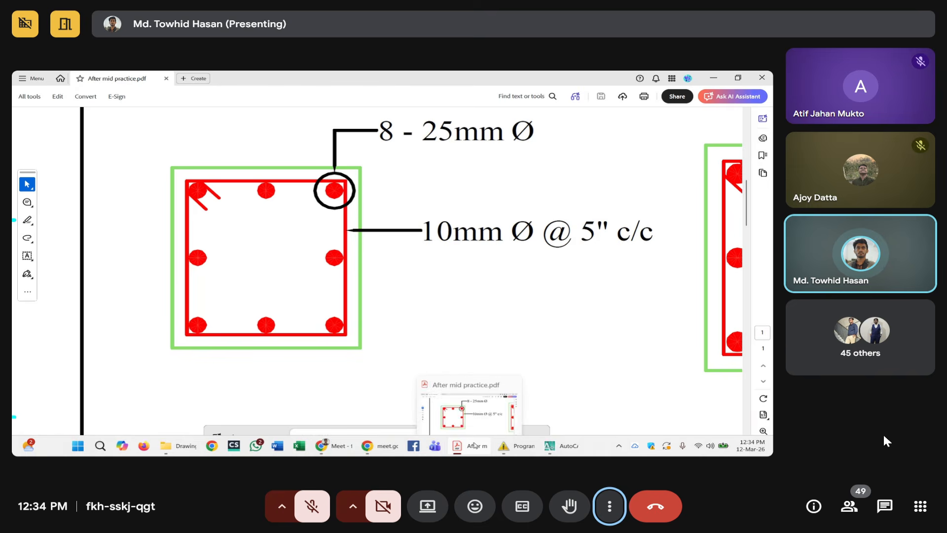
{"action": "key", "text": "alt+Tab"}
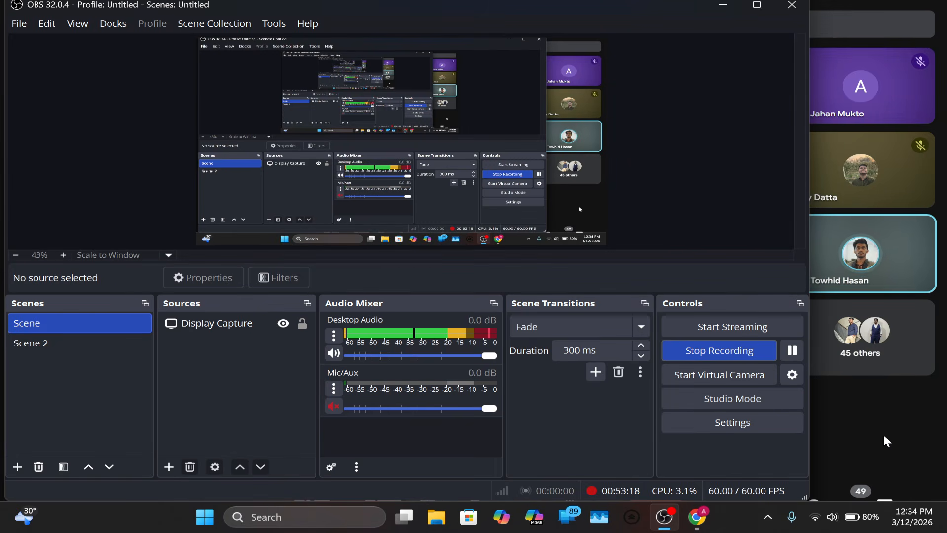
{"action": "key", "text": "alt+Tab"}
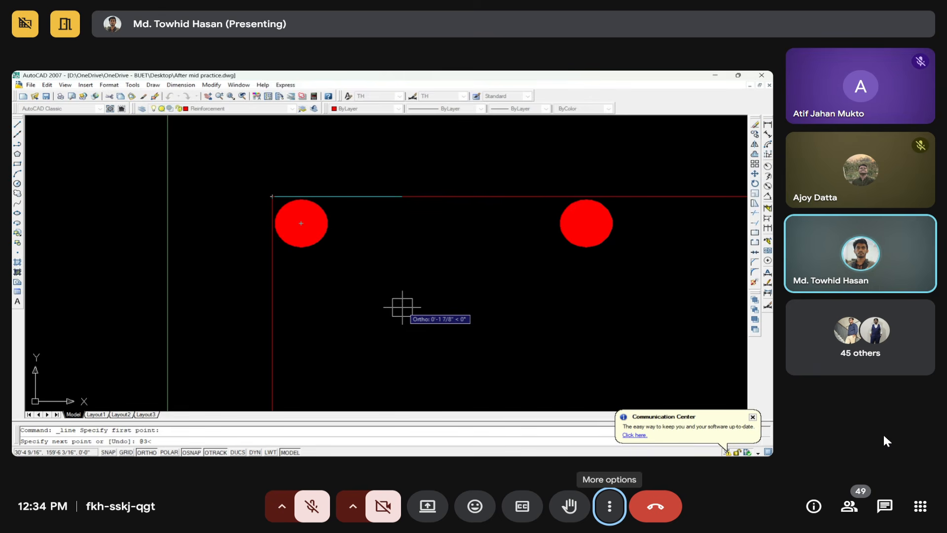
Draw a 3" line at -45 degrees from the tie's upper-left corner as the hook guide
{"action": "type", "text": "-45"}
{"action": "key", "text": "Return"}
{"action": "key", "text": "Return"}
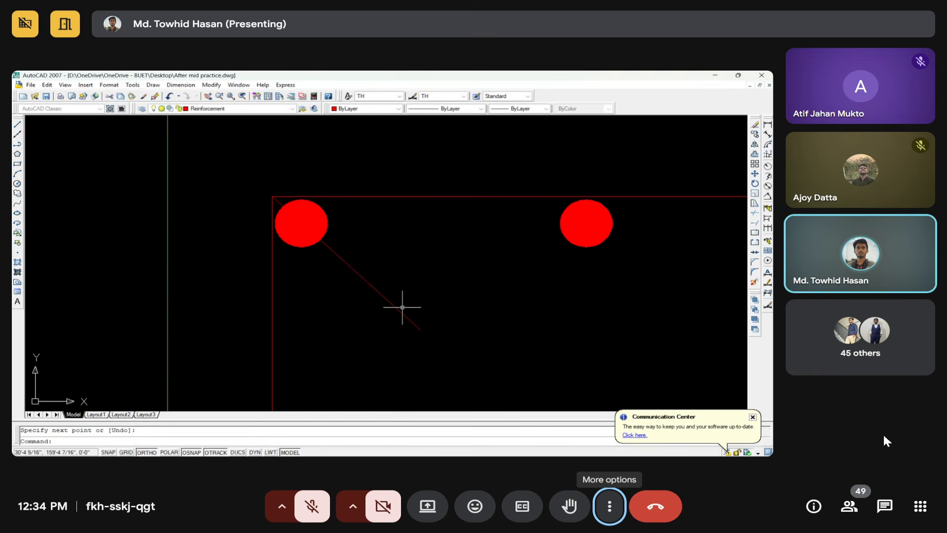
Select the diagonal hook line and start scaling it with the tie's upper-left corner as base point
{"action": "scroll", "coordinate": [201, 324], "scroll_direction": "down", "scroll_amount": 5}
{"action": "scroll", "coordinate": [287, 321], "scroll_direction": "up", "scroll_amount": 8}
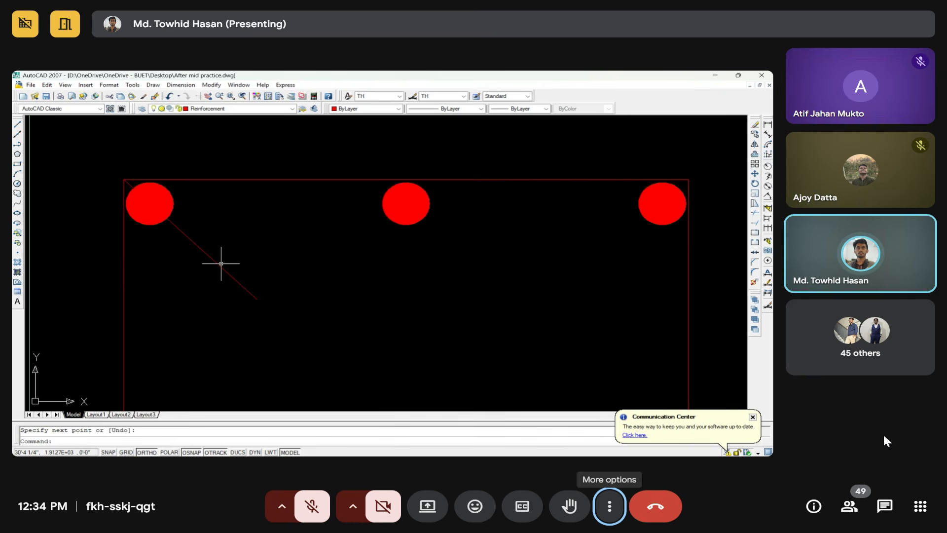
{"action": "scroll", "coordinate": [221, 263], "scroll_direction": "down", "scroll_amount": 6}
{"action": "scroll", "coordinate": [286, 277], "scroll_direction": "up", "scroll_amount": 6}
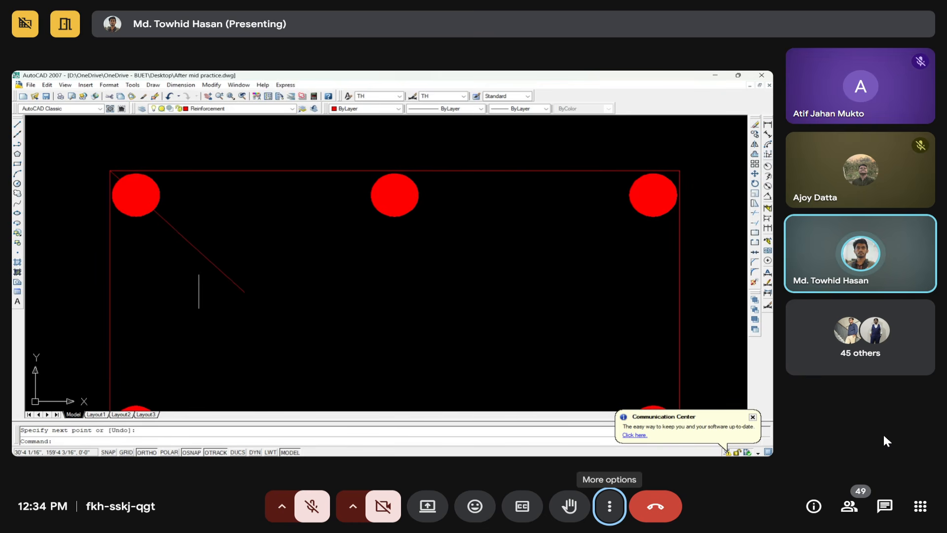
{"action": "left_click", "coordinate": [273, 320]}
{"action": "left_click", "coordinate": [185, 245]}
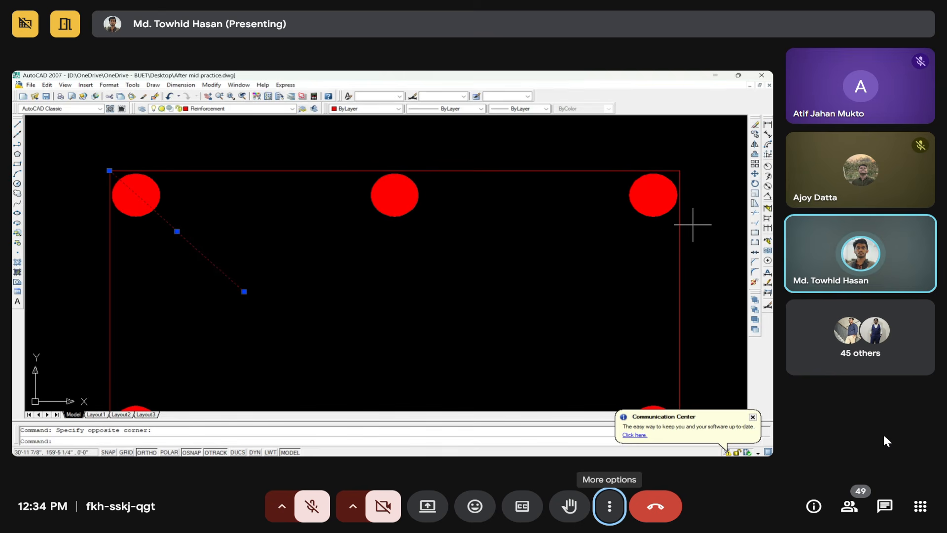
{"action": "left_click", "coordinate": [755, 193]}
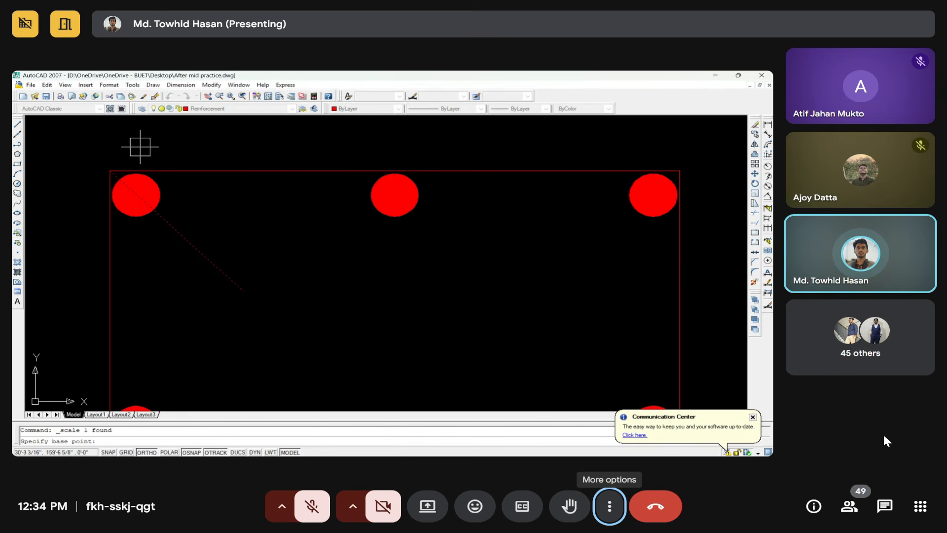
{"action": "left_click", "coordinate": [109, 170]}
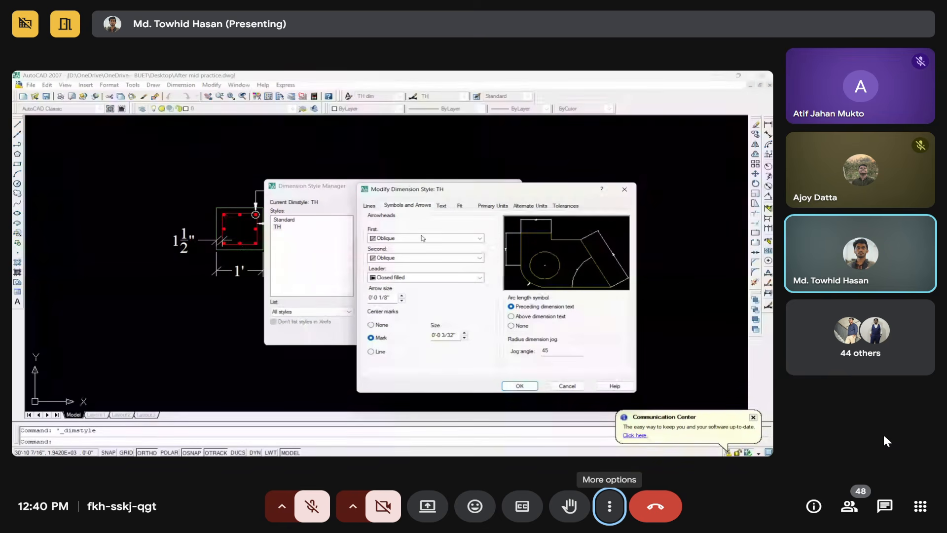
Open the Fit settings of the TH dimension style for modification
{"action": "left_click", "coordinate": [491, 206]}
{"action": "left_click", "coordinate": [461, 206]}
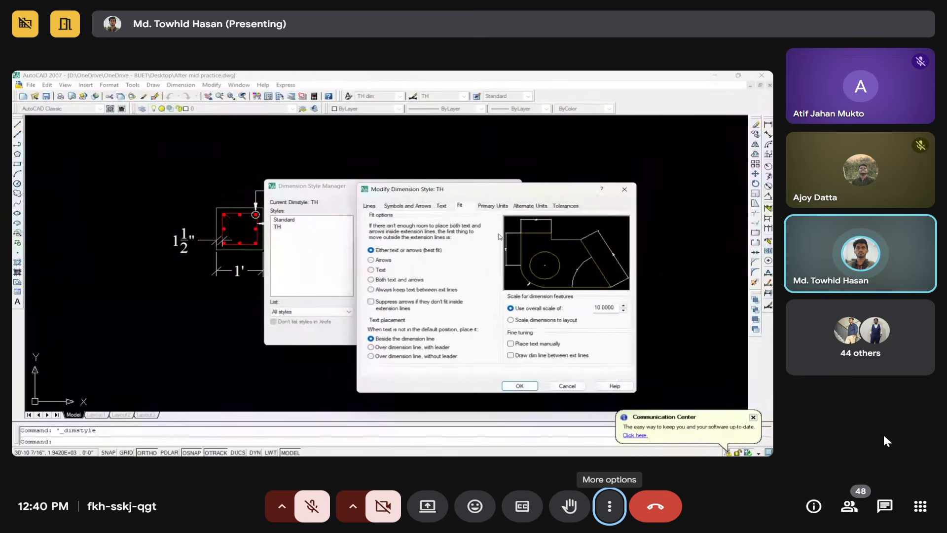
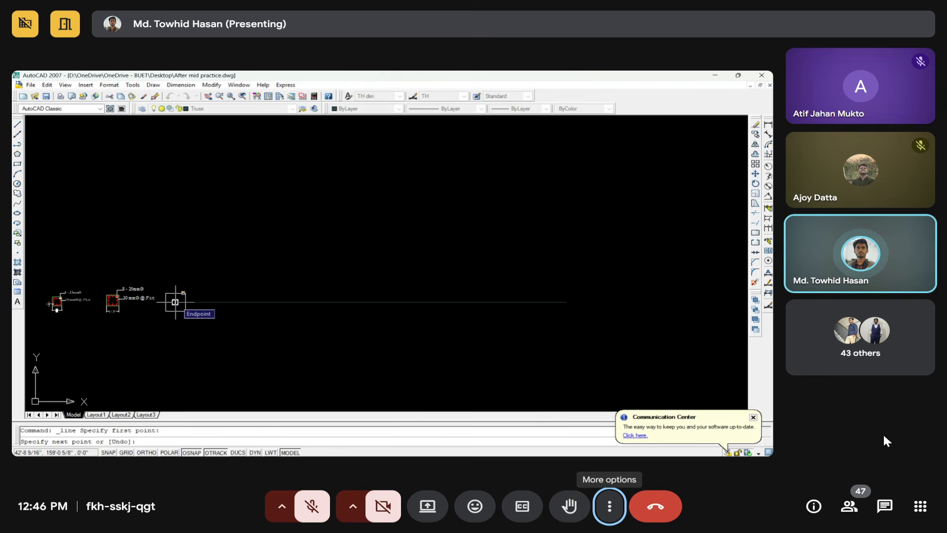
Draw the truss's sloping top chord line upward from the left endpoint of the horizontal bottom chord
{"action": "key", "text": "F8"}
{"action": "key", "text": "Return"}
{"action": "key", "text": "Return"}
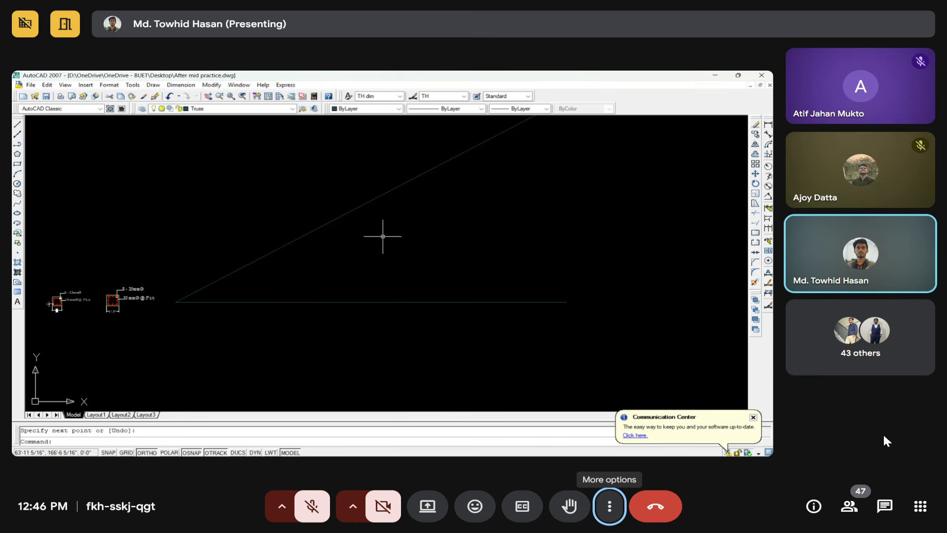
Mirror the truss's sloping top chord about a vertical line through the bottom chord's midpoint, keeping the source line
{"action": "middle_click_drag", "start_coordinate": [380, 236], "coordinate": [374, 290]}
{"action": "left_click", "coordinate": [467, 291]}
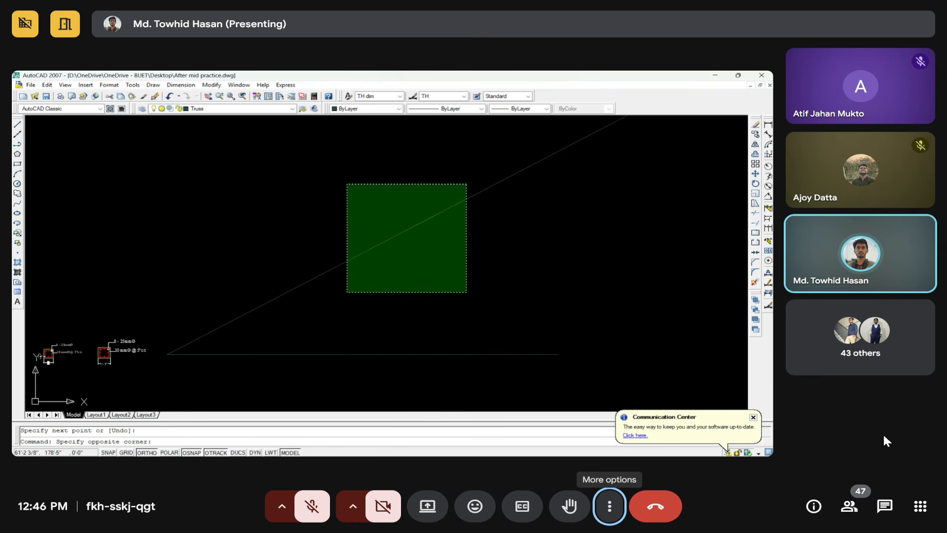
{"action": "left_click", "coordinate": [327, 167]}
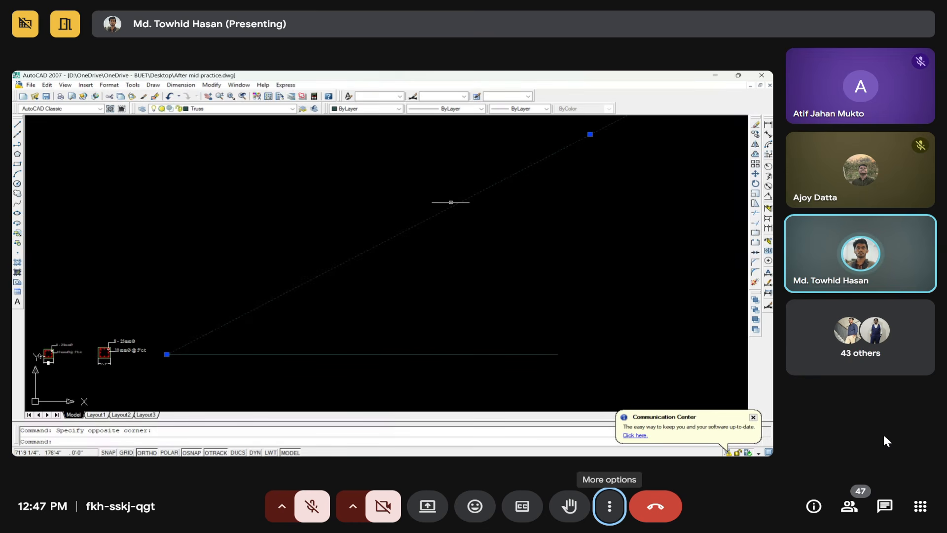
{"action": "left_click", "coordinate": [755, 145]}
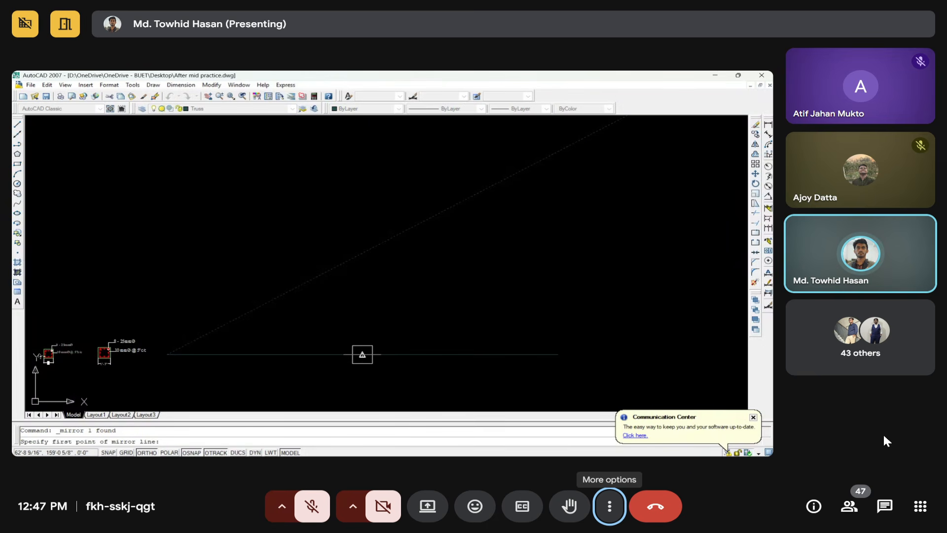
{"action": "left_click", "coordinate": [362, 354]}
{"action": "left_click", "coordinate": [268, 157]}
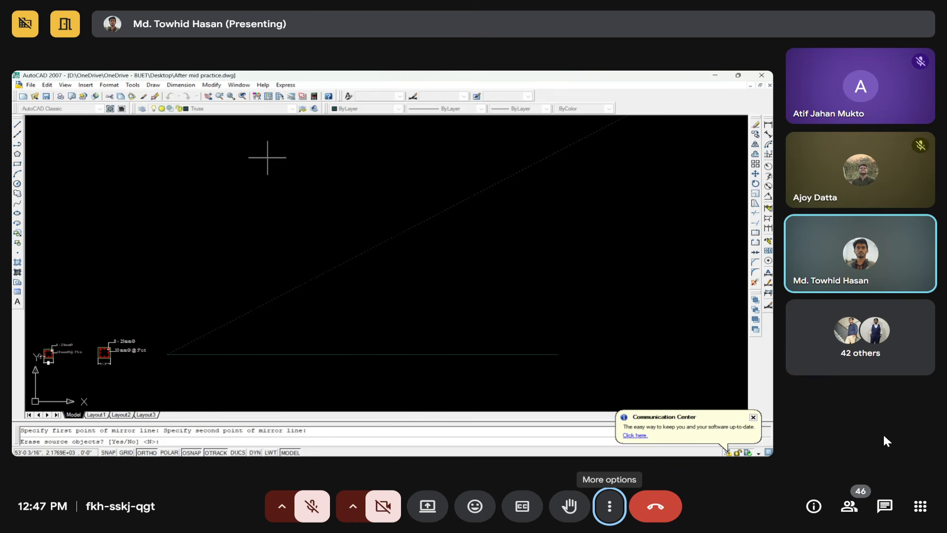
{"action": "key", "text": "Return"}
Trim the ends of both sloping top chords that extend past their crossing point at the apex
{"action": "scroll", "coordinate": [375, 238], "scroll_direction": "down", "scroll_amount": 2}
{"action": "middle_click_drag", "start_coordinate": [434, 241], "coordinate": [383, 296]}
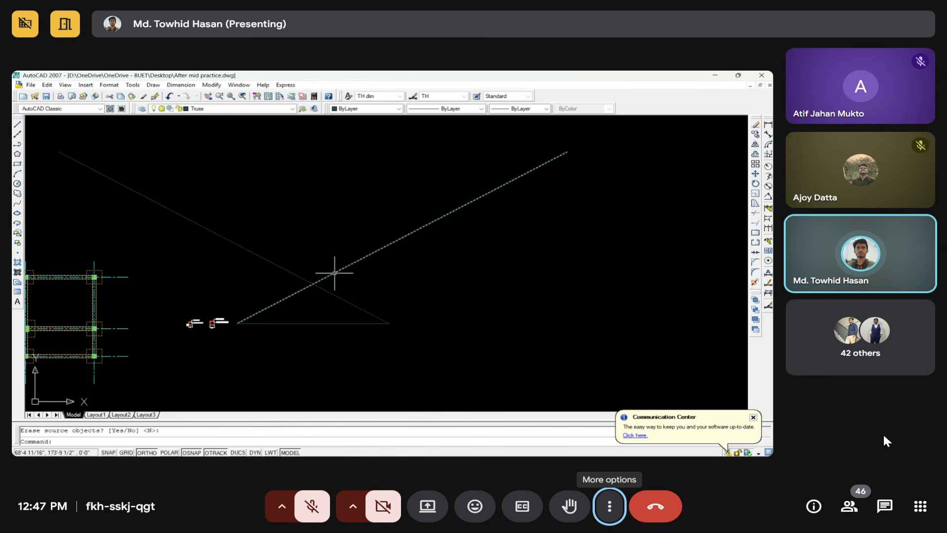
{"action": "left_click", "coordinate": [397, 344]}
{"action": "left_click", "coordinate": [267, 220]}
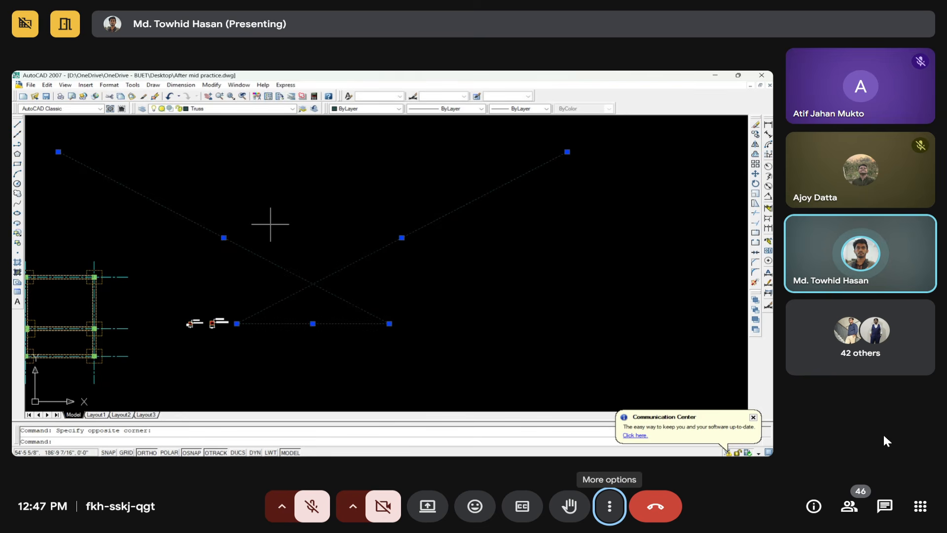
{"action": "left_click", "coordinate": [756, 215]}
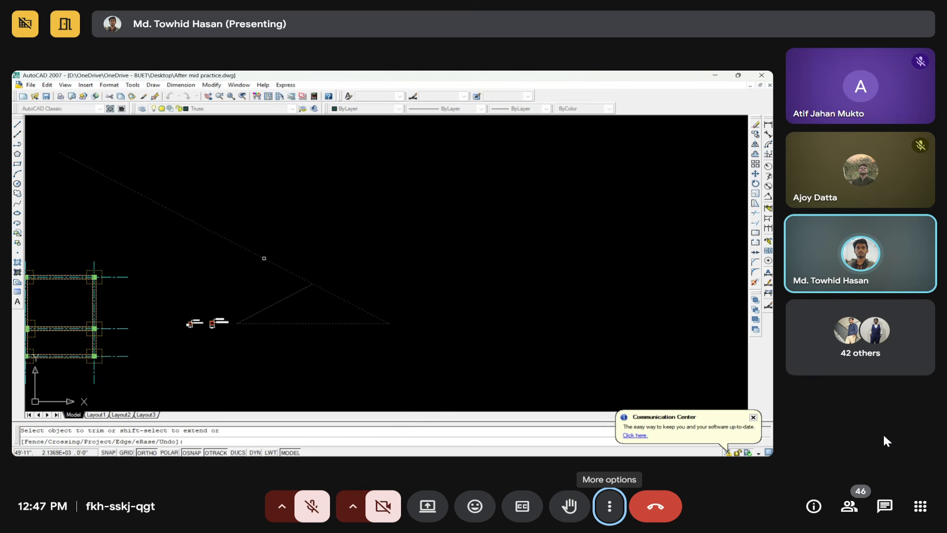
{"action": "scroll", "coordinate": [265, 258], "scroll_direction": "up", "scroll_amount": 5}
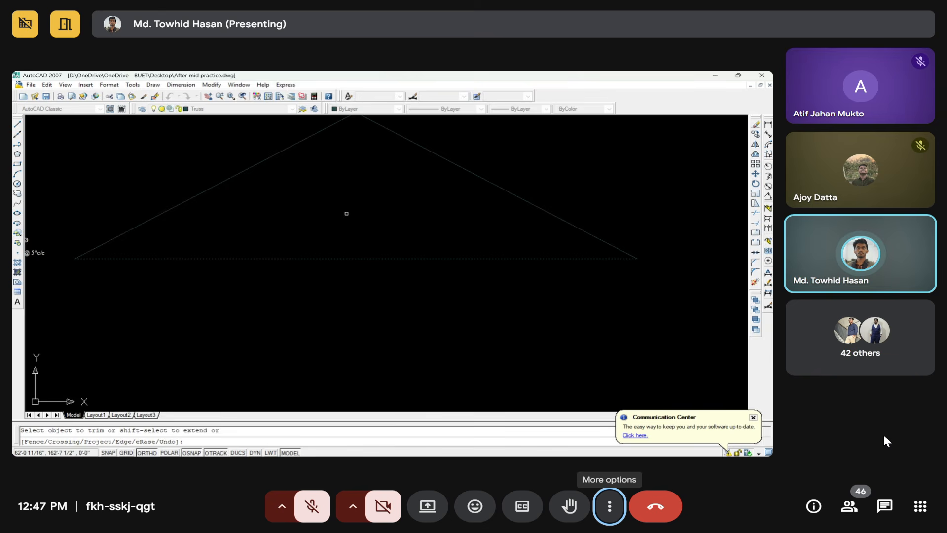
{"action": "middle_click_drag", "start_coordinate": [346, 213], "coordinate": [358, 279]}
{"action": "key", "text": "Escape"}
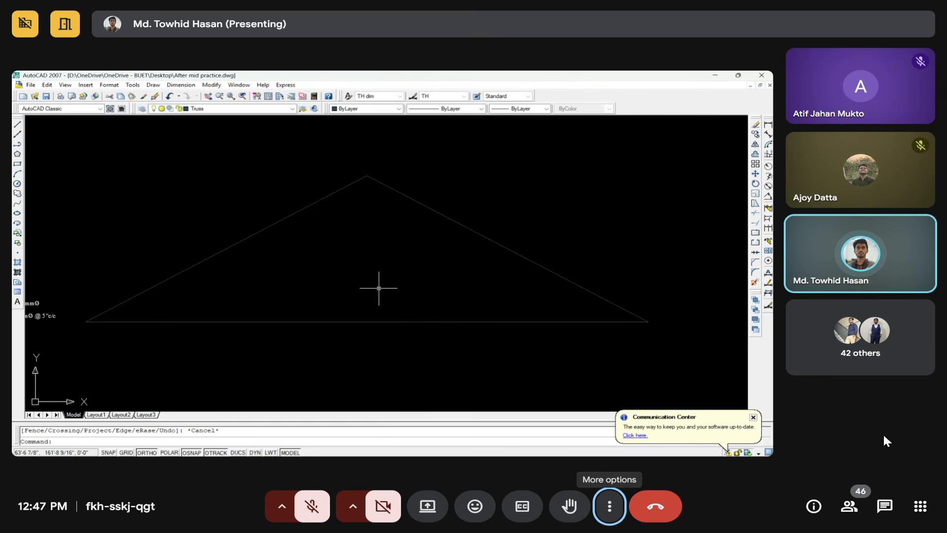
Draw the truss's vertical centre member from the apex down to the midpoint of the bottom chord
{"action": "left_click", "coordinate": [17, 125]}
{"action": "left_click", "coordinate": [366, 175]}
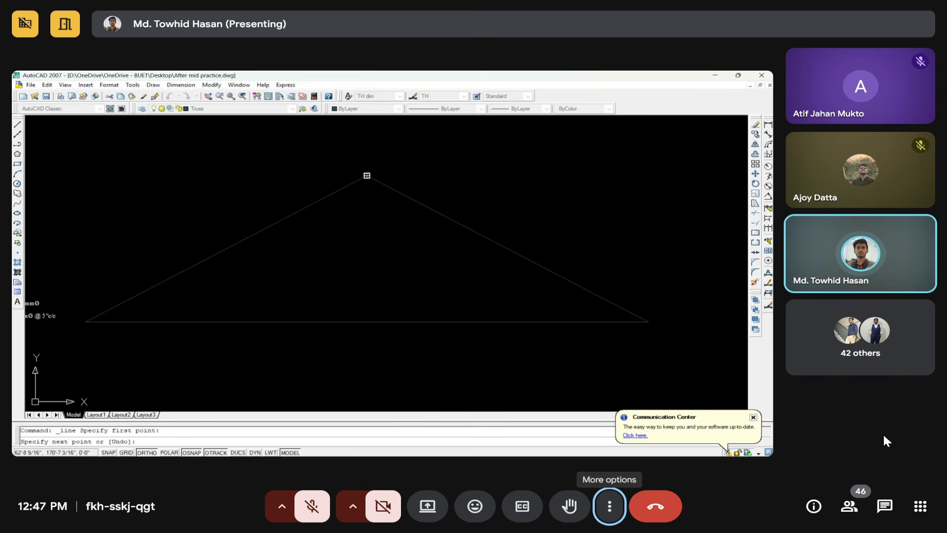
{"action": "left_click", "coordinate": [367, 321]}
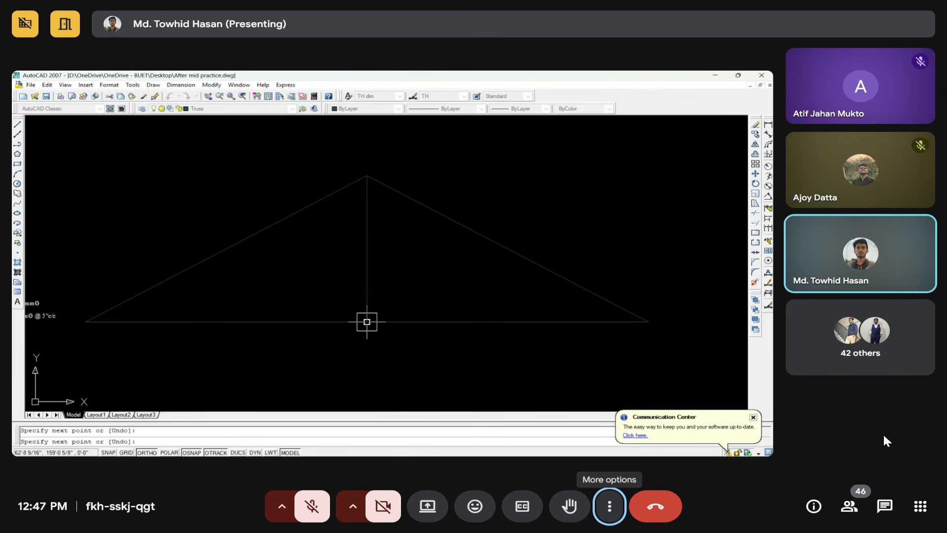
{"action": "key", "text": "Return"}
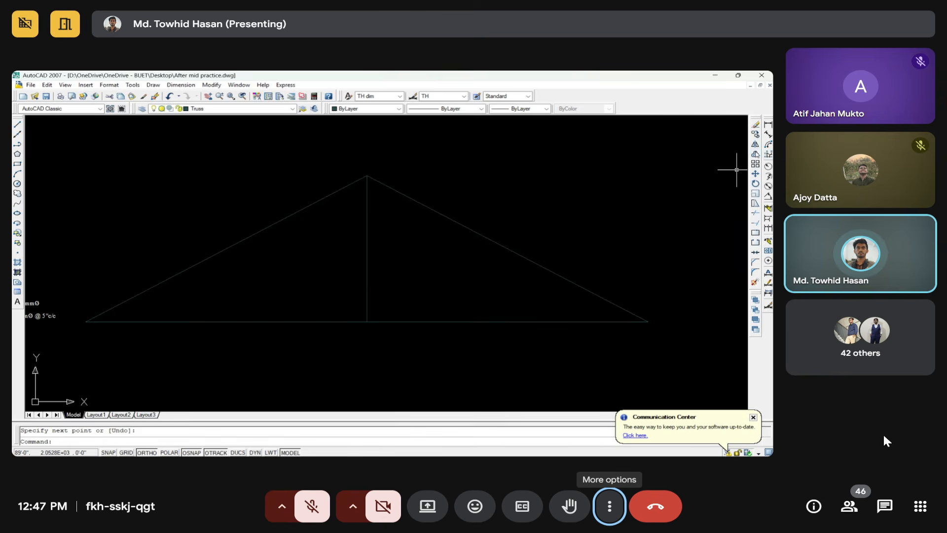
Start an Offset in the truss drawing with a distance of 5'
{"action": "left_click", "coordinate": [755, 154]}
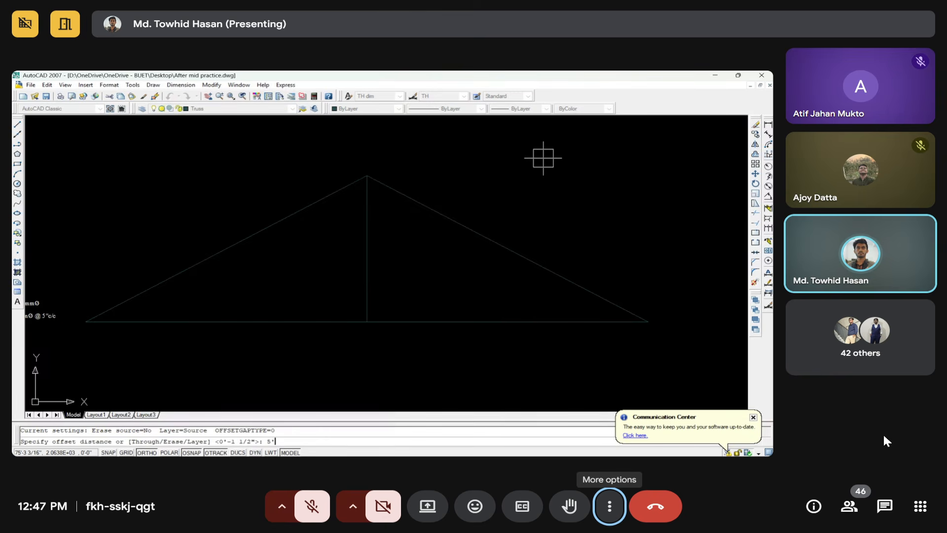
{"action": "key", "text": "Return"}
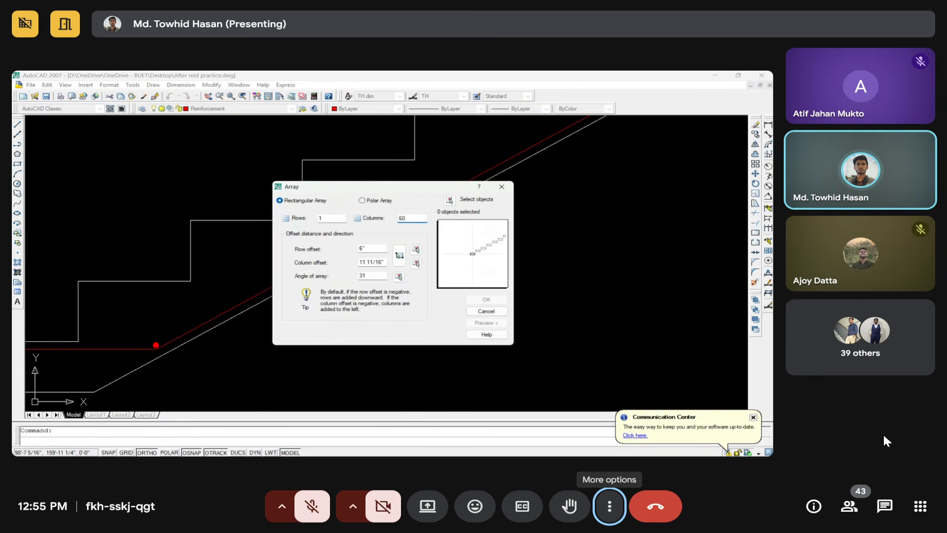
Pick the rectangular array's column offset between two adjacent stair step corners and start picking its angle from the lower corner
{"action": "left_click", "coordinate": [417, 264]}
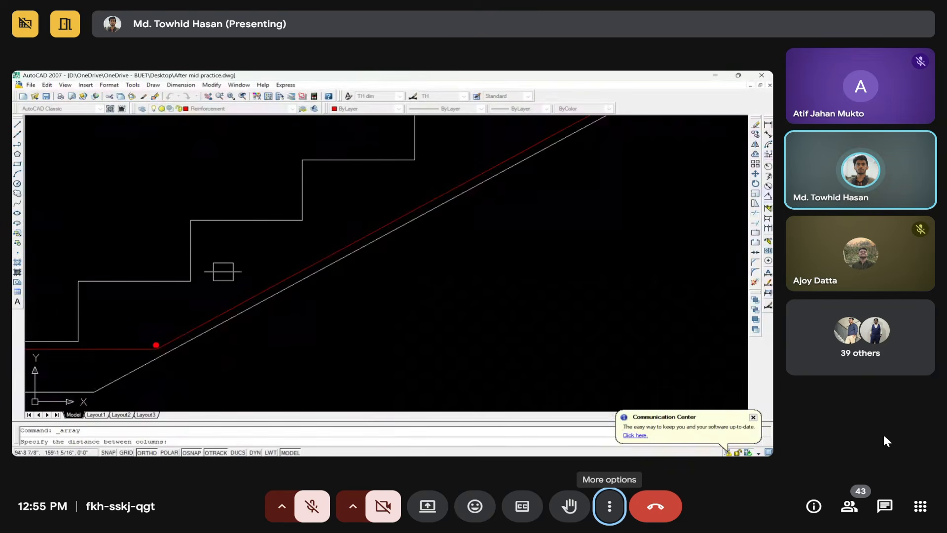
{"action": "left_click", "coordinate": [196, 278]}
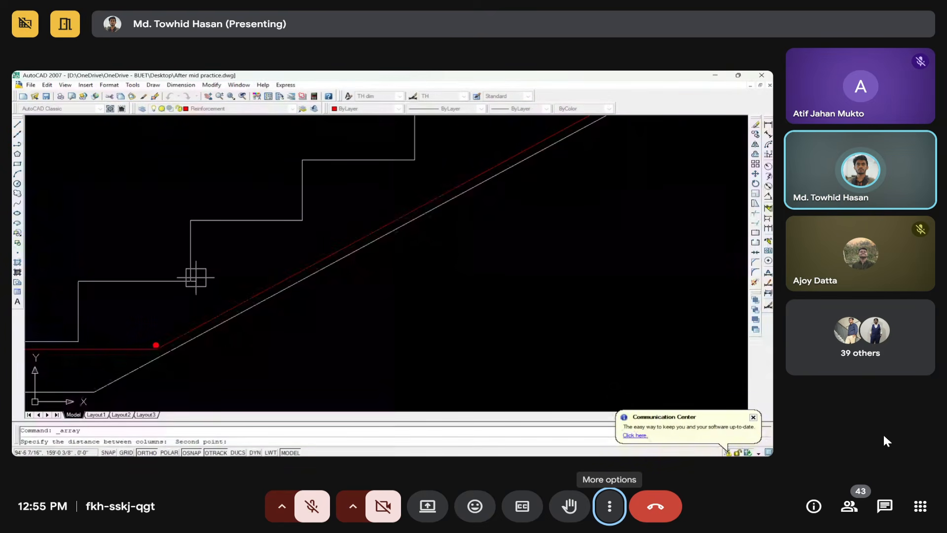
{"action": "left_click", "coordinate": [303, 220]}
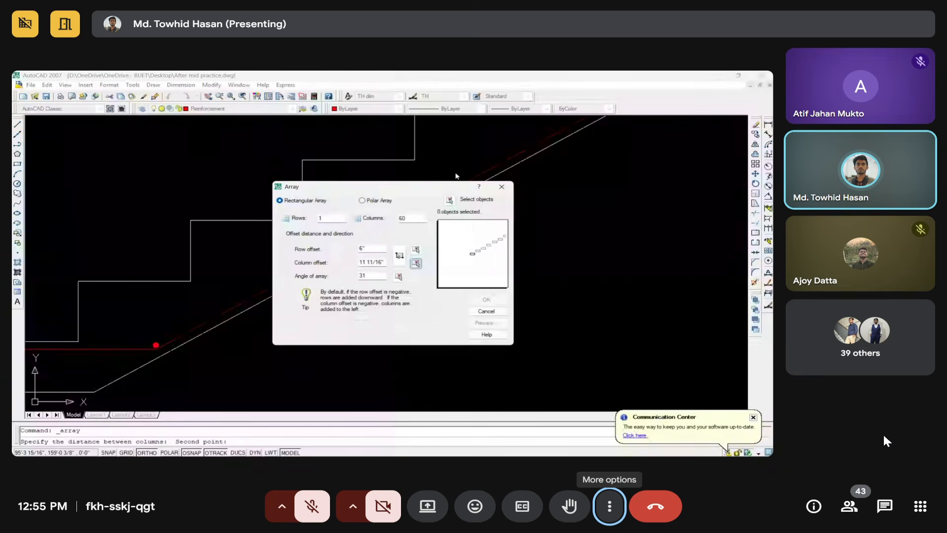
{"action": "left_click", "coordinate": [399, 277]}
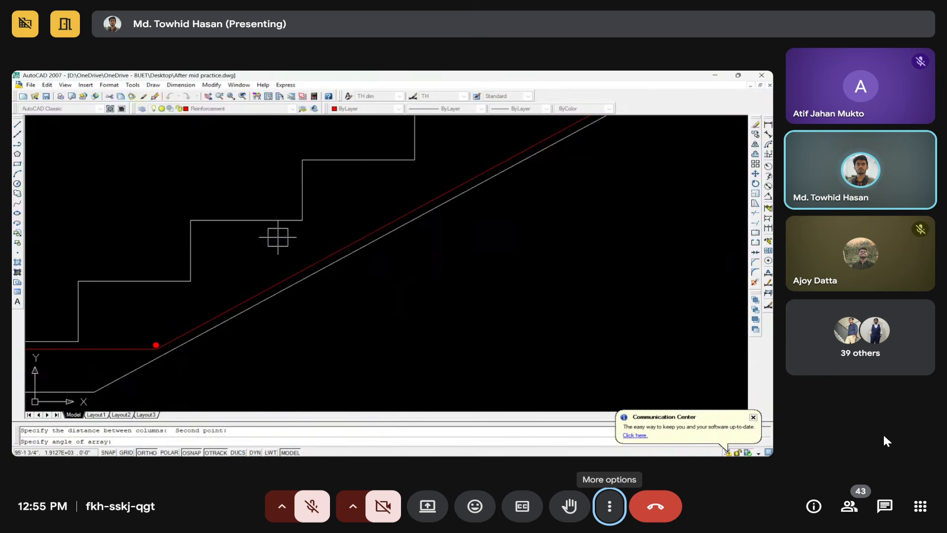
{"action": "left_click", "coordinate": [191, 281]}
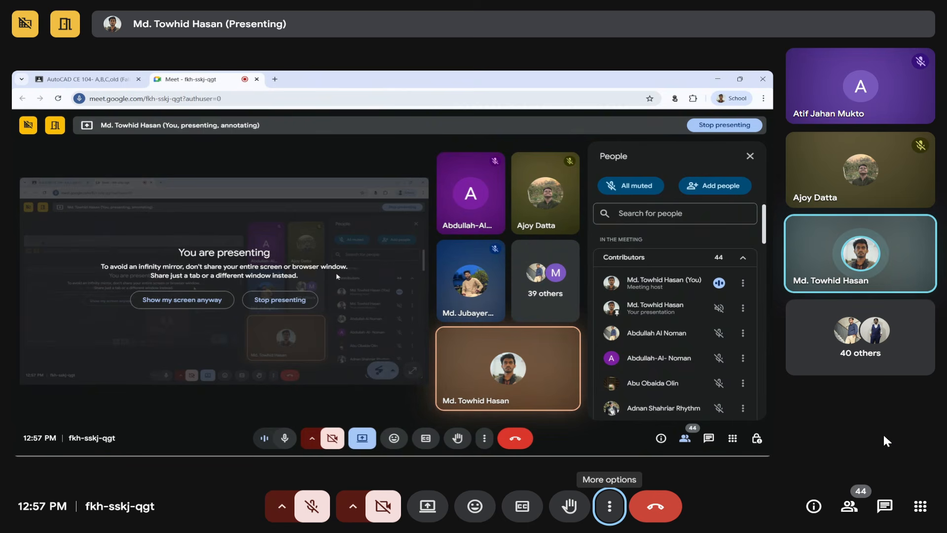
{"action": "key", "text": "alt+Tab"}
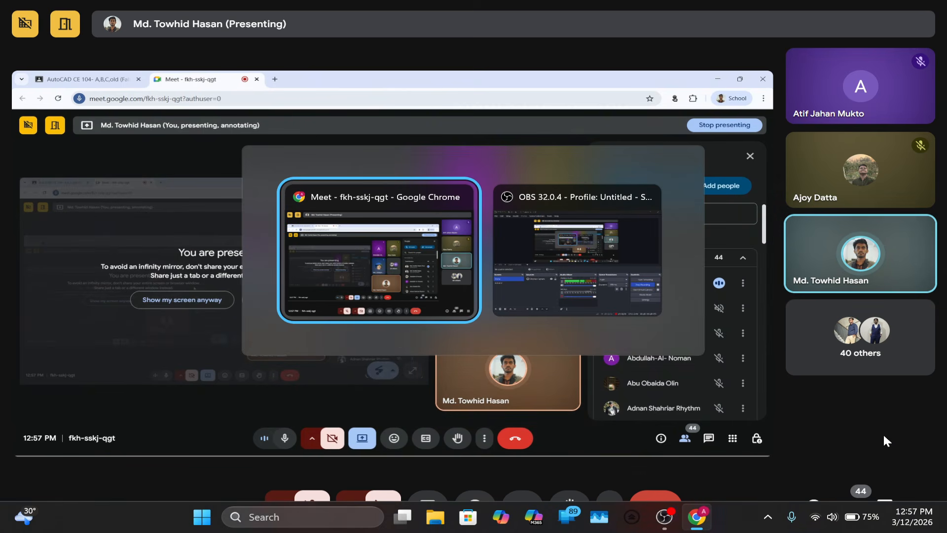
{"action": "key", "text": "alt+Tab"}
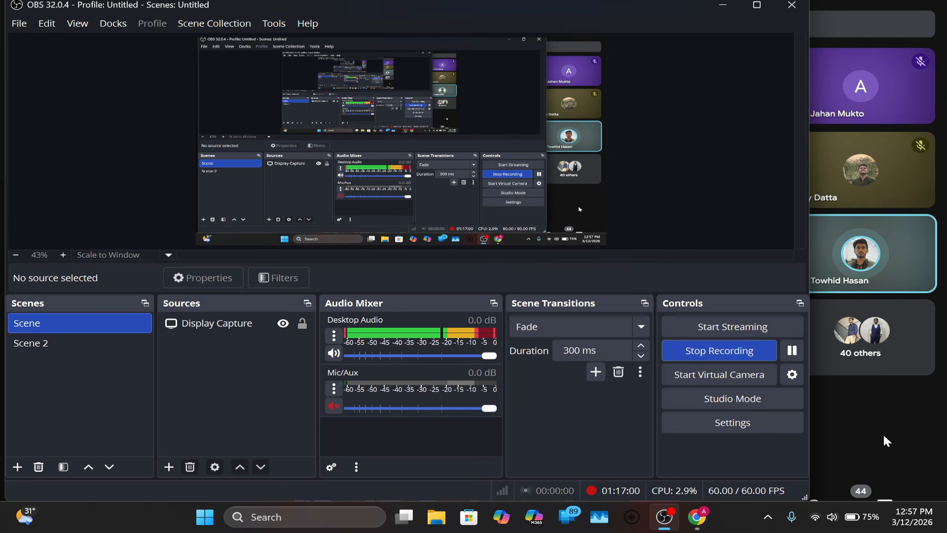
{"action": "key", "text": "alt+Tab"}
{"action": "key", "text": "alt+Tab"}
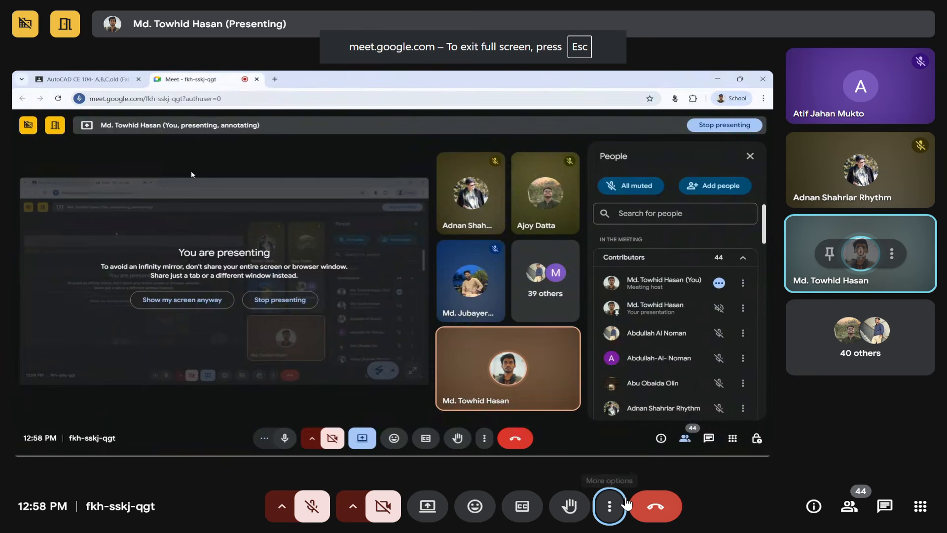
{"action": "left_click", "coordinate": [623, 502]}
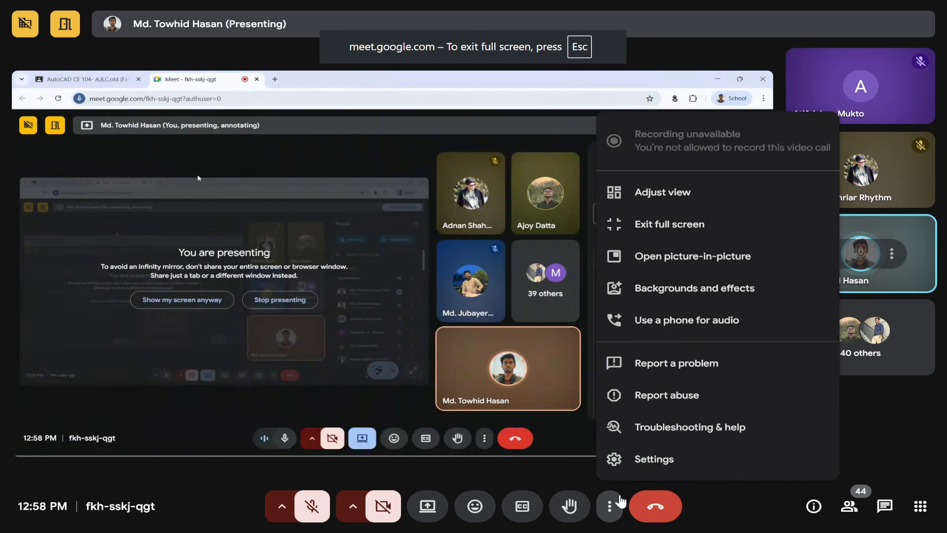
{"action": "left_click", "coordinate": [619, 500]}
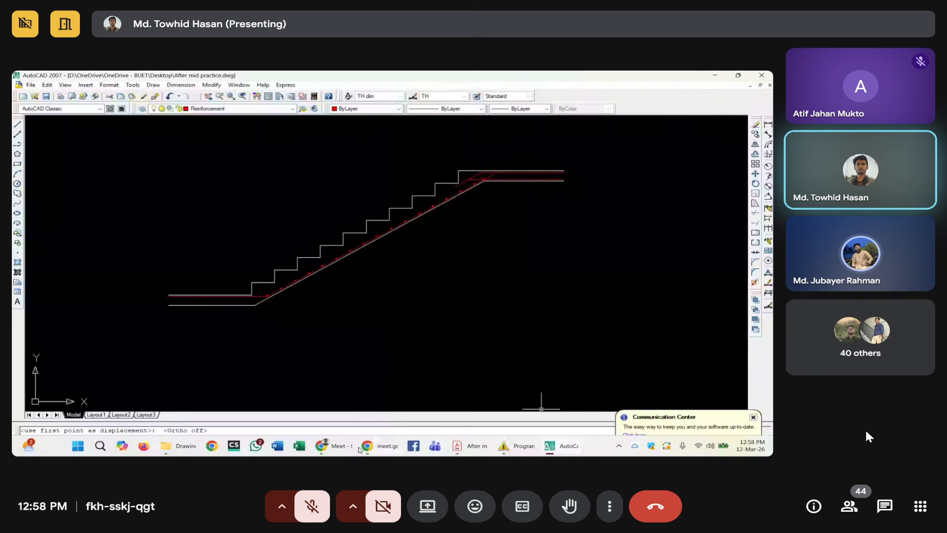
{"action": "key", "text": "alt+Tab"}
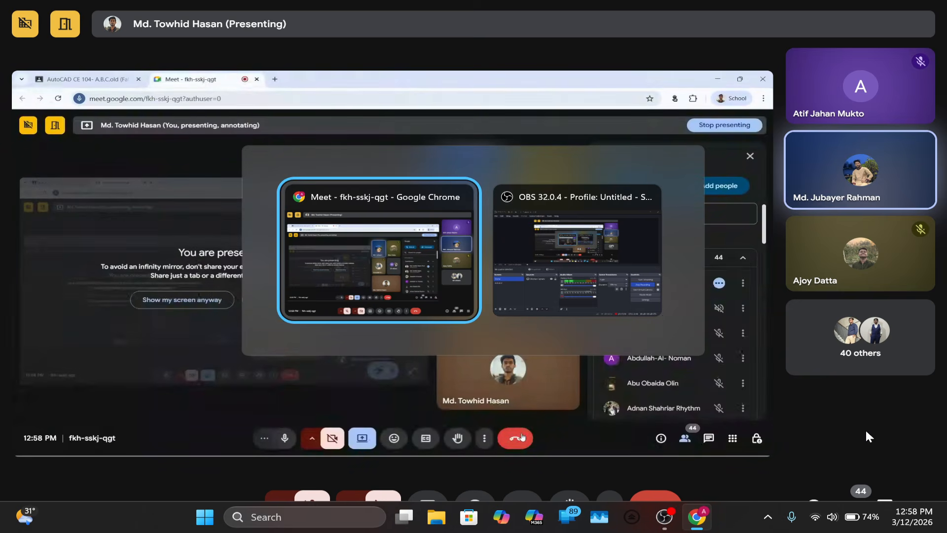